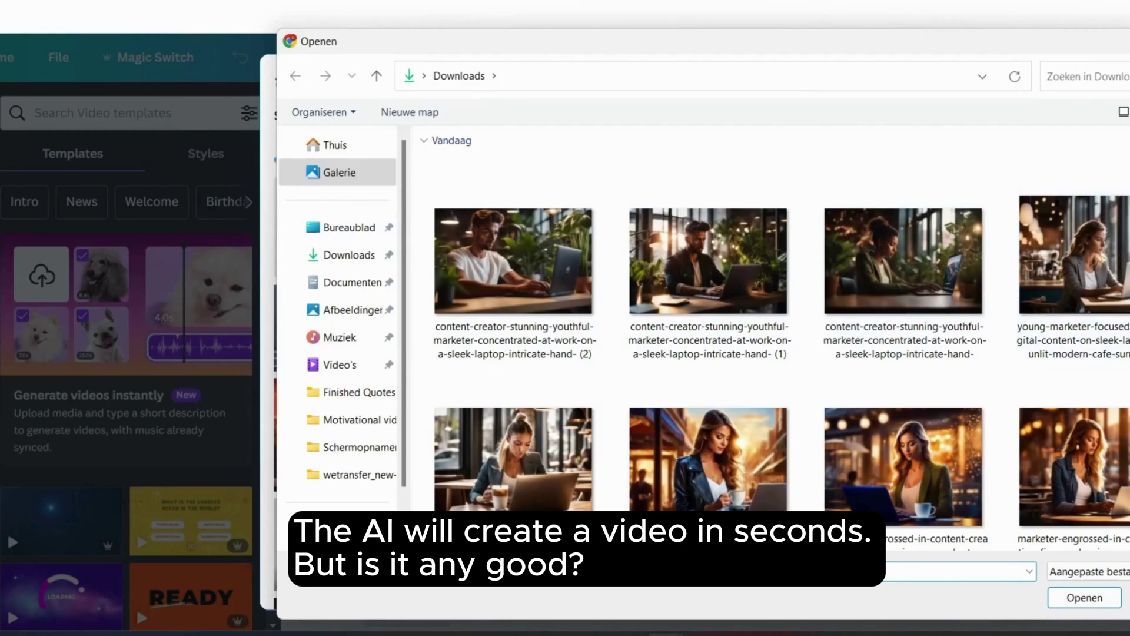
- Upload the eight images of people working on laptops from the Downloads folder
{"action": "left_click_drag", "start_coordinate": [1127, 255], "coordinate": [453, 444]}
{"action": "key", "text": "Return"}
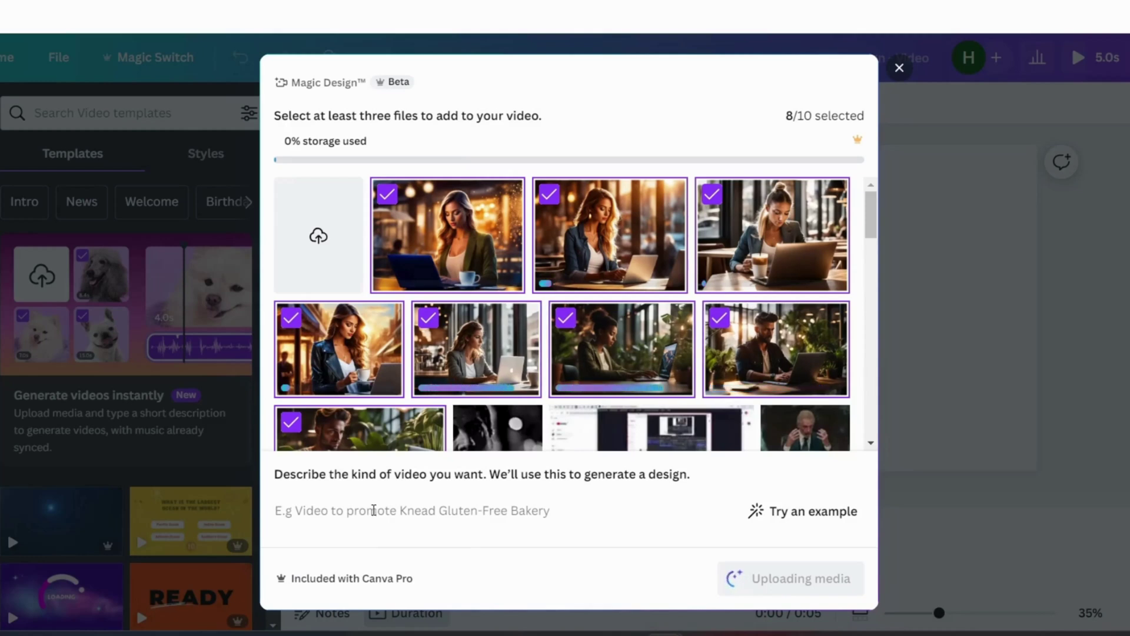
- Generate a video described as "social media marketing manager creating great social media content for Instagram" and play it back
{"action": "type", "text": "social media marketing manager creating great social media content for Instagram"}
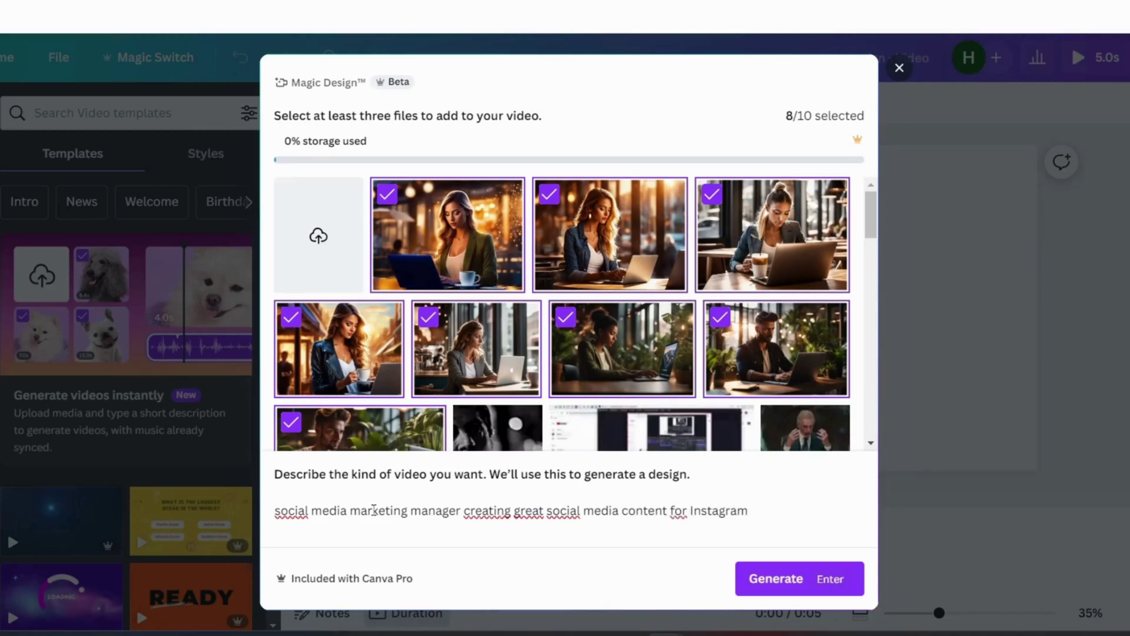
{"action": "left_click", "coordinate": [759, 586]}
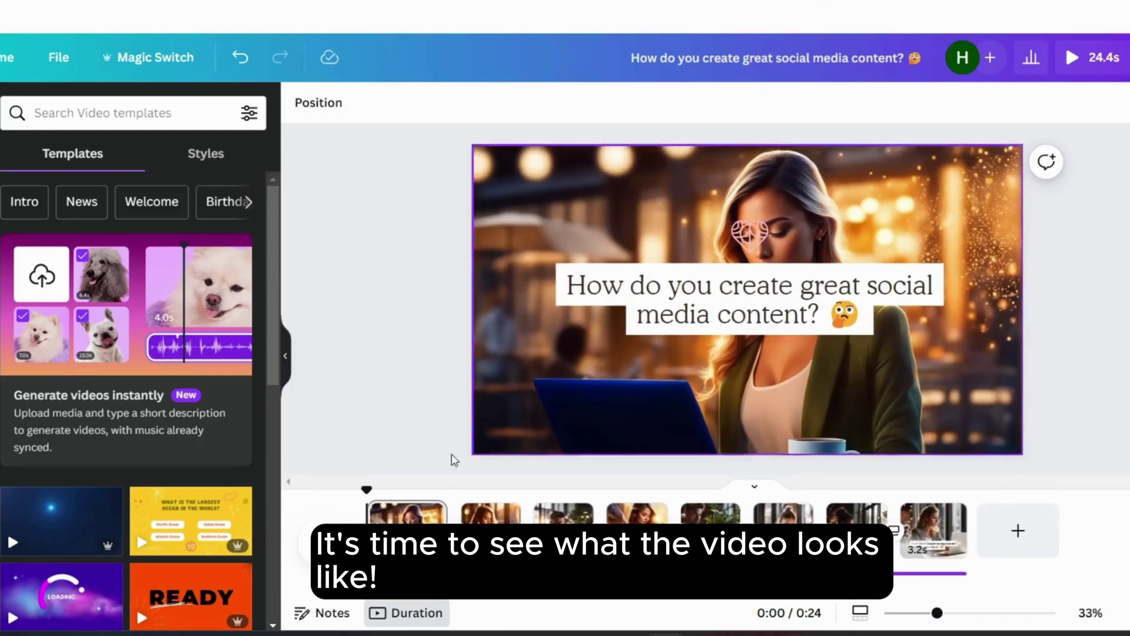
{"action": "left_click", "coordinate": [322, 548]}
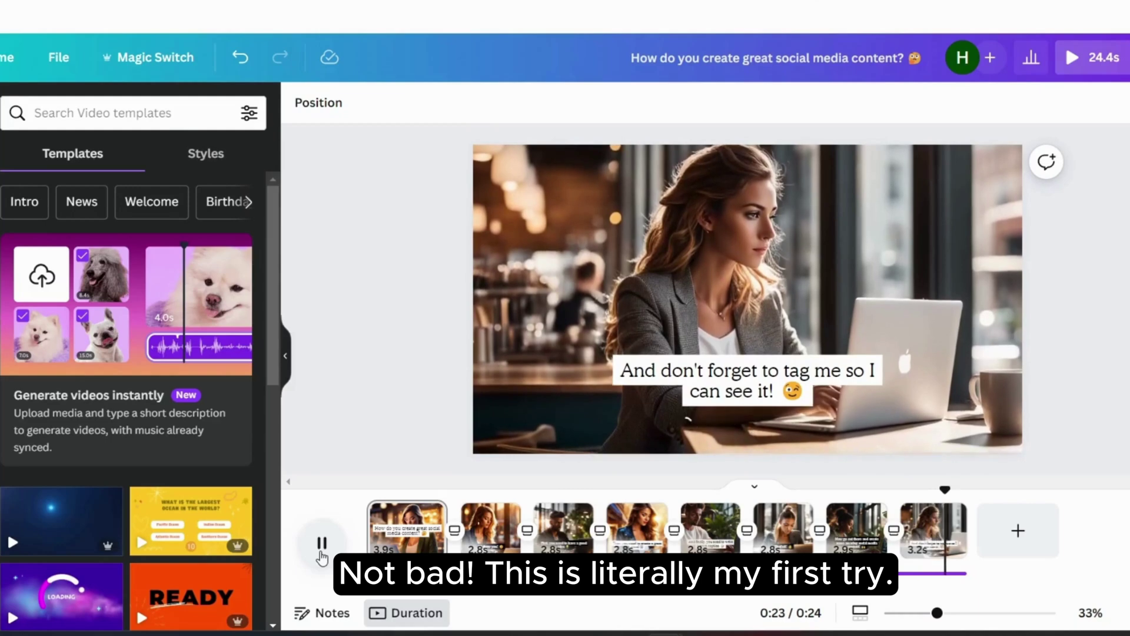
- Move the title caption group lower on the first page, and show the second page
{"action": "left_click", "coordinate": [391, 530]}
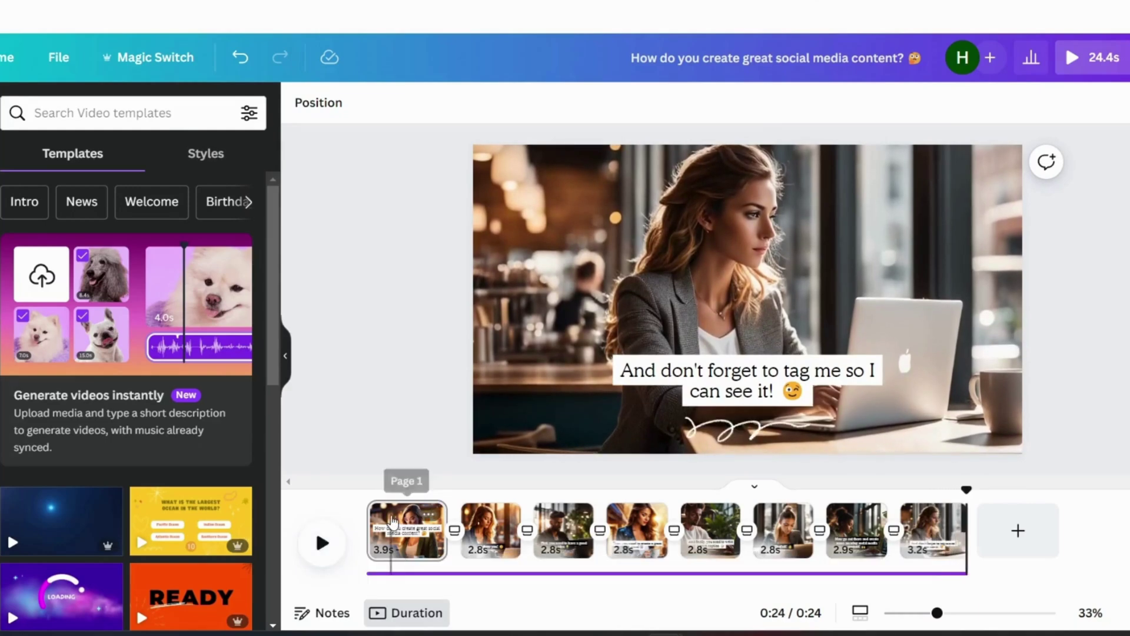
{"action": "left_click", "coordinate": [760, 318]}
{"action": "left_click", "coordinate": [441, 245]}
{"action": "left_click_drag", "start_coordinate": [442, 222], "coordinate": [828, 353]}
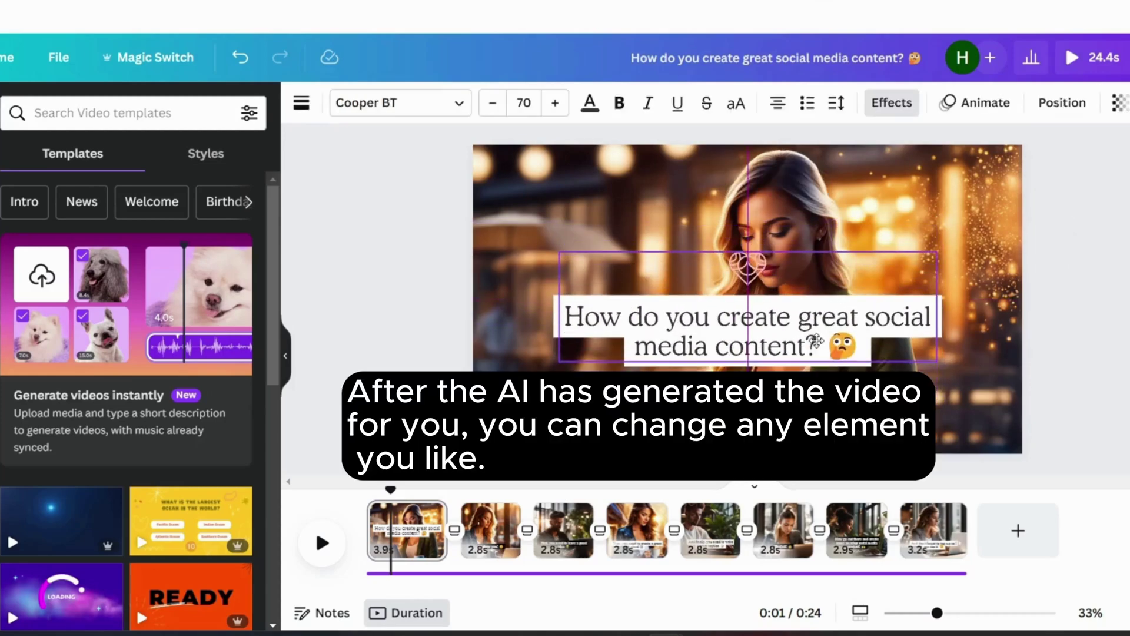
{"action": "left_click_drag", "start_coordinate": [936, 361], "coordinate": [796, 321]}
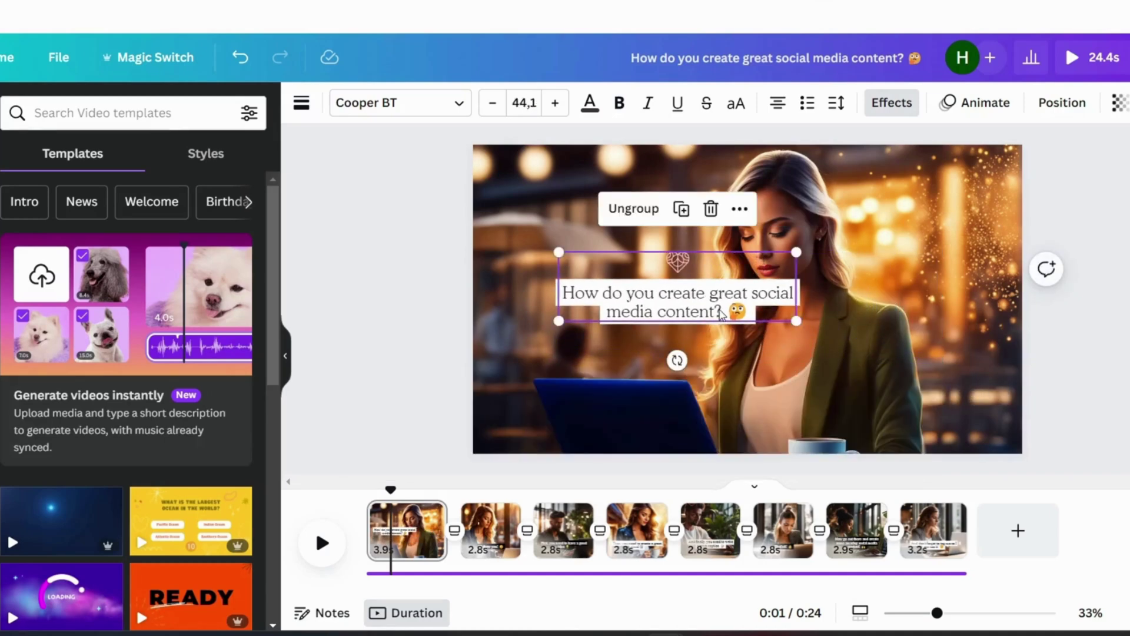
{"action": "key", "text": "ctrl+z"}
{"action": "left_click_drag", "start_coordinate": [725, 316], "coordinate": [737, 377]}
{"action": "left_click", "coordinate": [495, 518]}
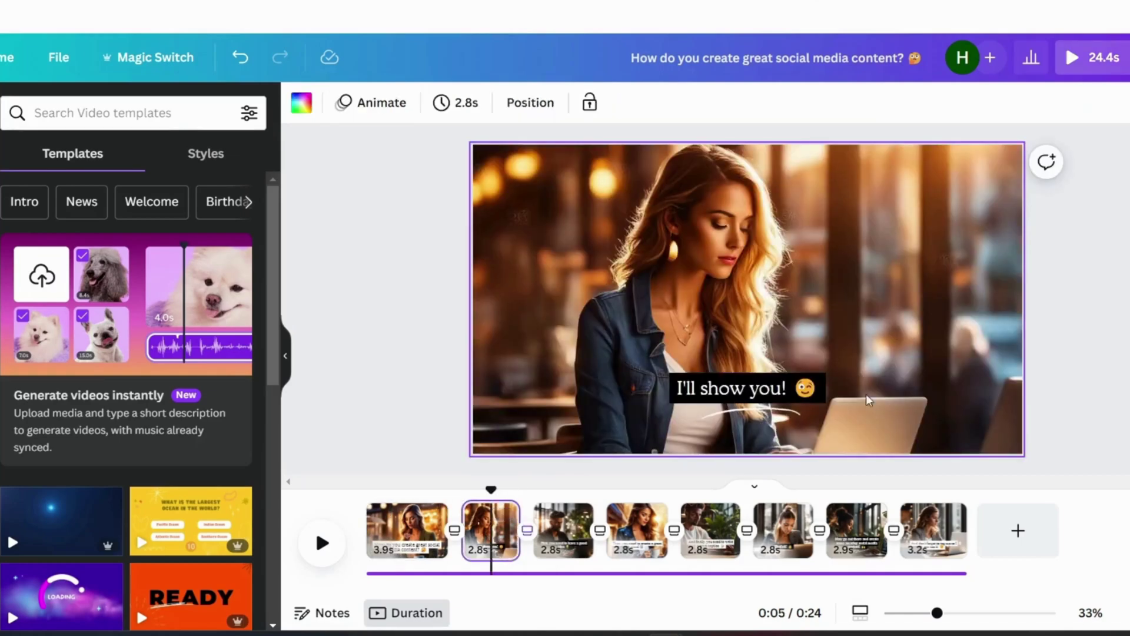
- Add an empty page at the end of the video and open the stock video library
{"action": "left_click", "coordinate": [1005, 535]}
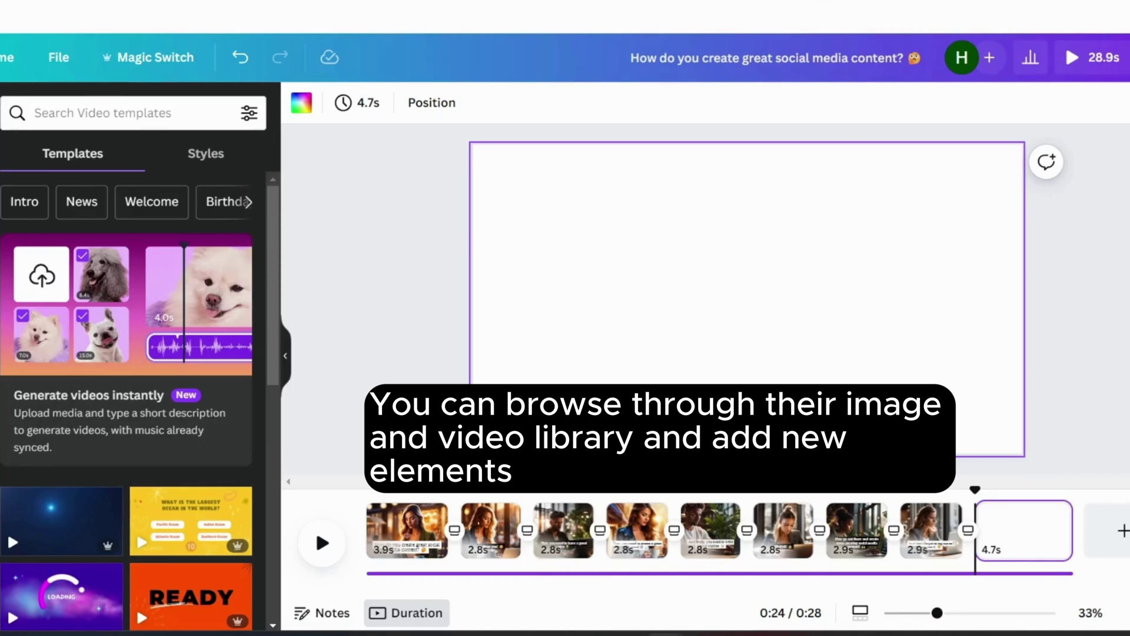
{"action": "left_click", "coordinate": [2, 254]}
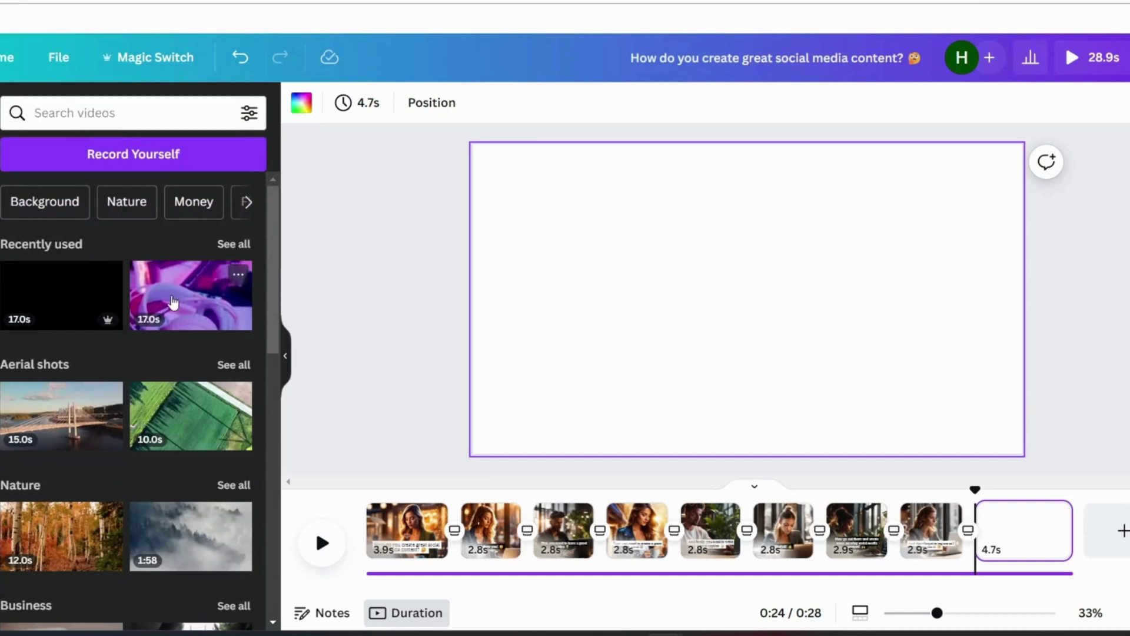
{"action": "left_click", "coordinate": [193, 317]}
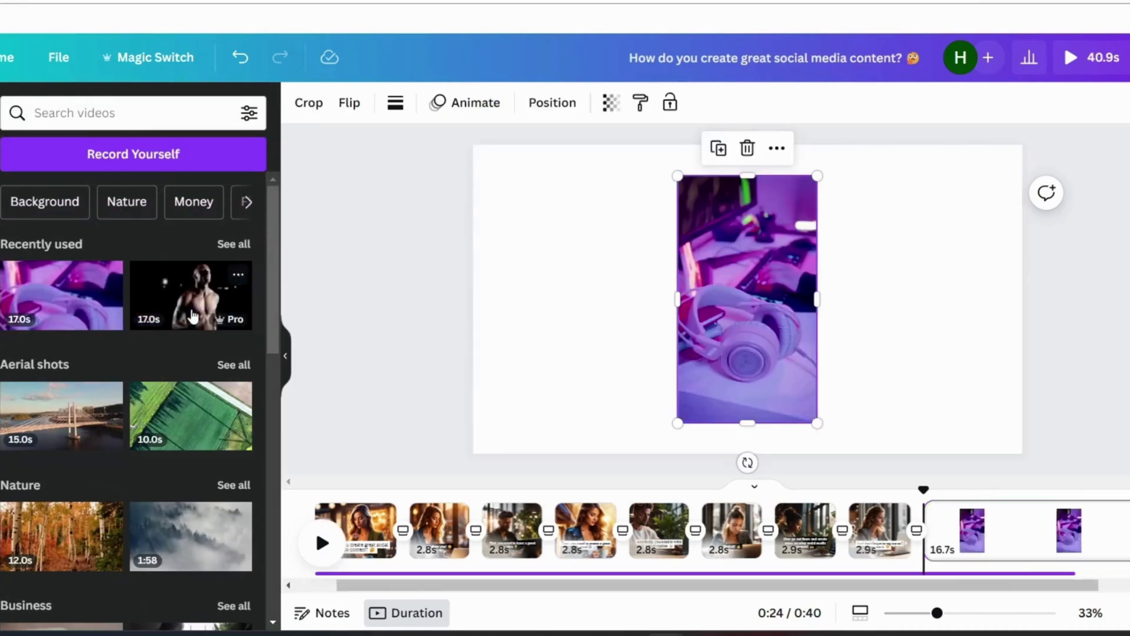
{"action": "left_click_drag", "start_coordinate": [743, 388], "coordinate": [893, 356]}
{"action": "key", "text": "Delete"}
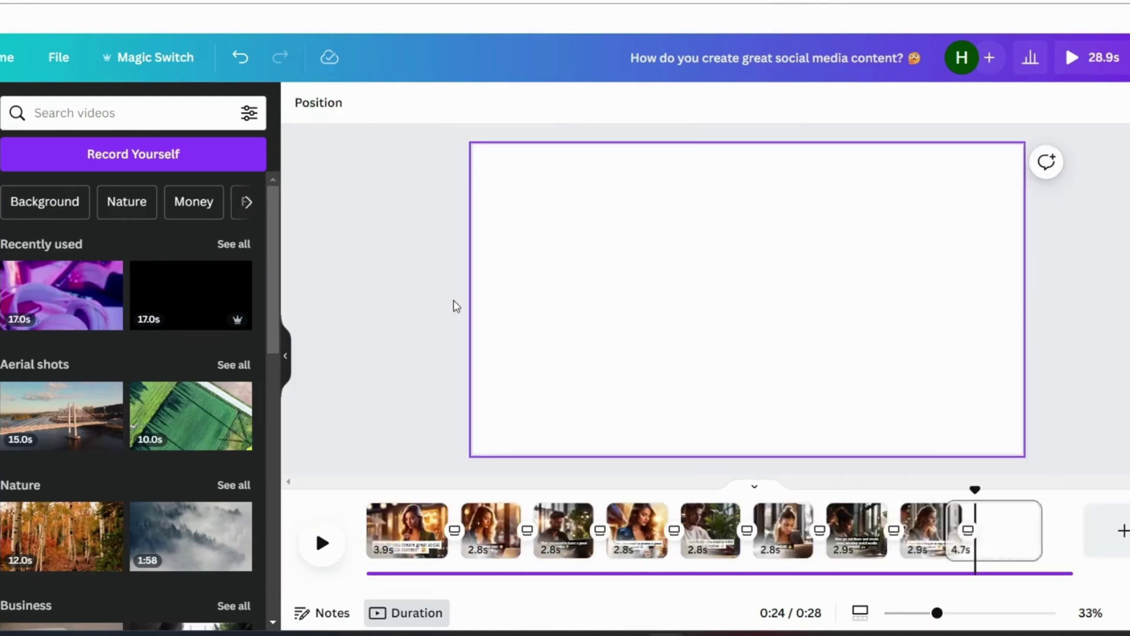
- Add the Business video of hands typing beside a coffee glass to the empty page and enlarge it to fill the frame
{"action": "scroll", "coordinate": [110, 465], "scroll_direction": "down", "scroll_amount": 4}
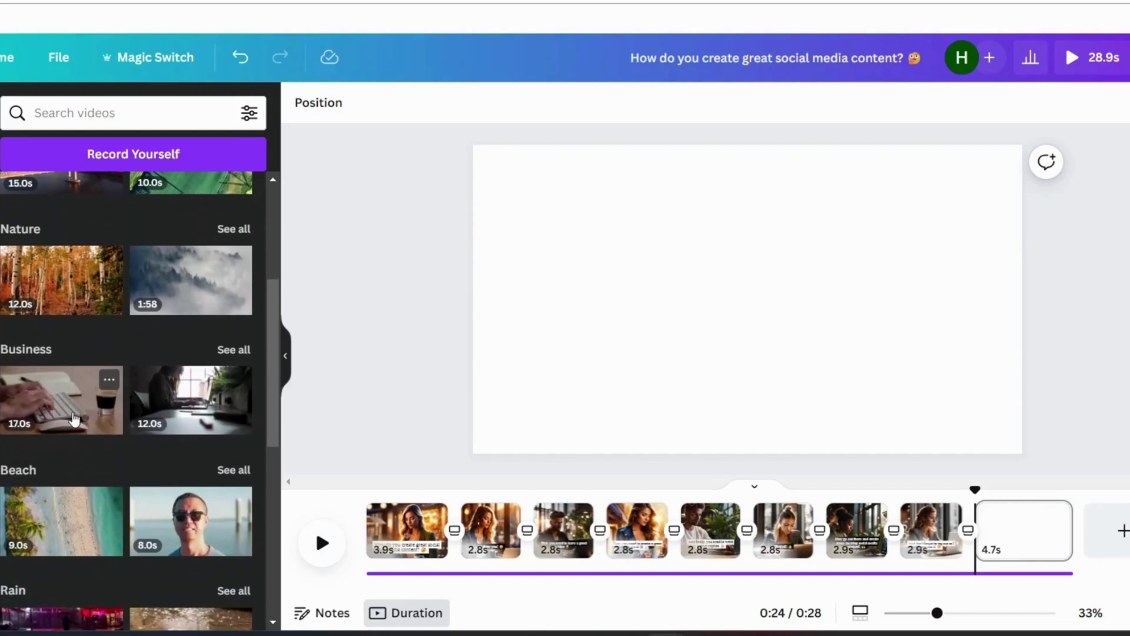
{"action": "left_click", "coordinate": [76, 412]}
{"action": "left_click_drag", "start_coordinate": [764, 382], "coordinate": [820, 350]}
{"action": "left_click_drag", "start_coordinate": [586, 394], "coordinate": [472, 454]}
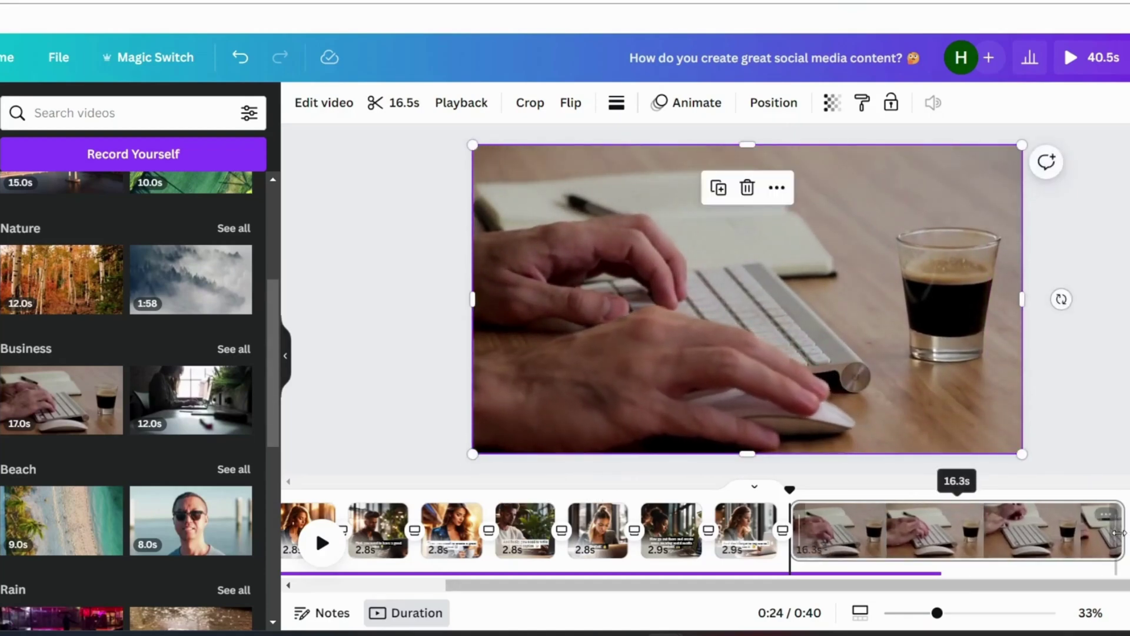
- Trim the keyboard video page to 9.3 seconds and shift the music track so it ends with that page
{"action": "left_click_drag", "start_coordinate": [1122, 530], "coordinate": [979, 533]}
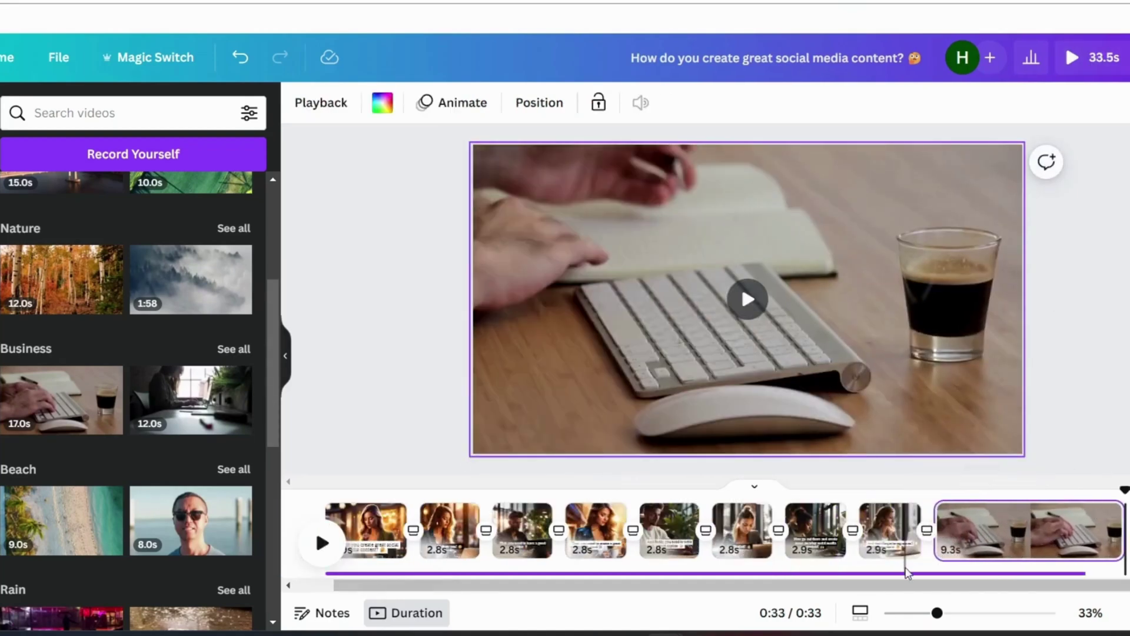
{"action": "left_click", "coordinate": [1080, 572]}
{"action": "left_click_drag", "start_coordinate": [1085, 562], "coordinate": [1021, 558]}
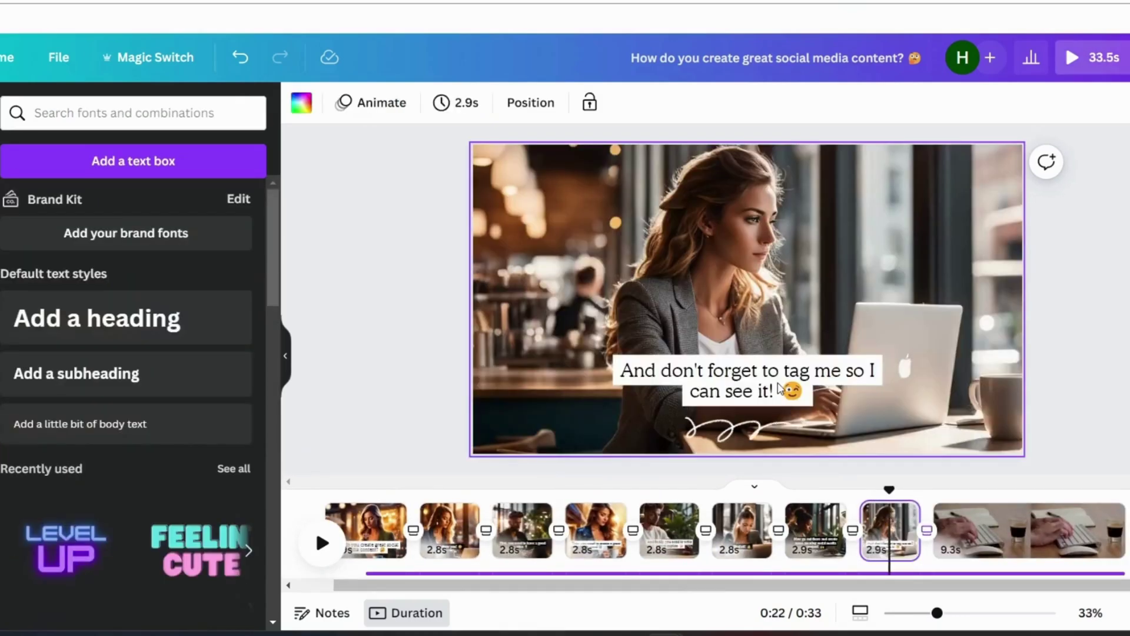
- Copy the caption group "And don't forget to tag me so I can see it!" onto the keyboard video page
{"action": "left_click", "coordinate": [780, 389]}
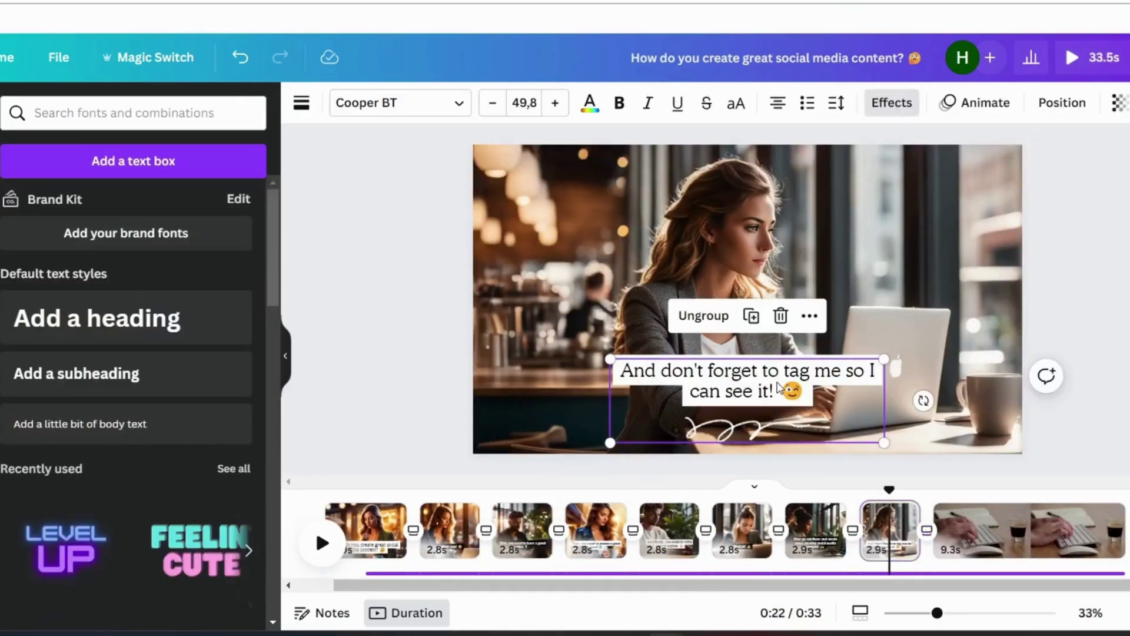
{"action": "key", "text": "ctrl+c"}
{"action": "left_click", "coordinate": [1013, 530]}
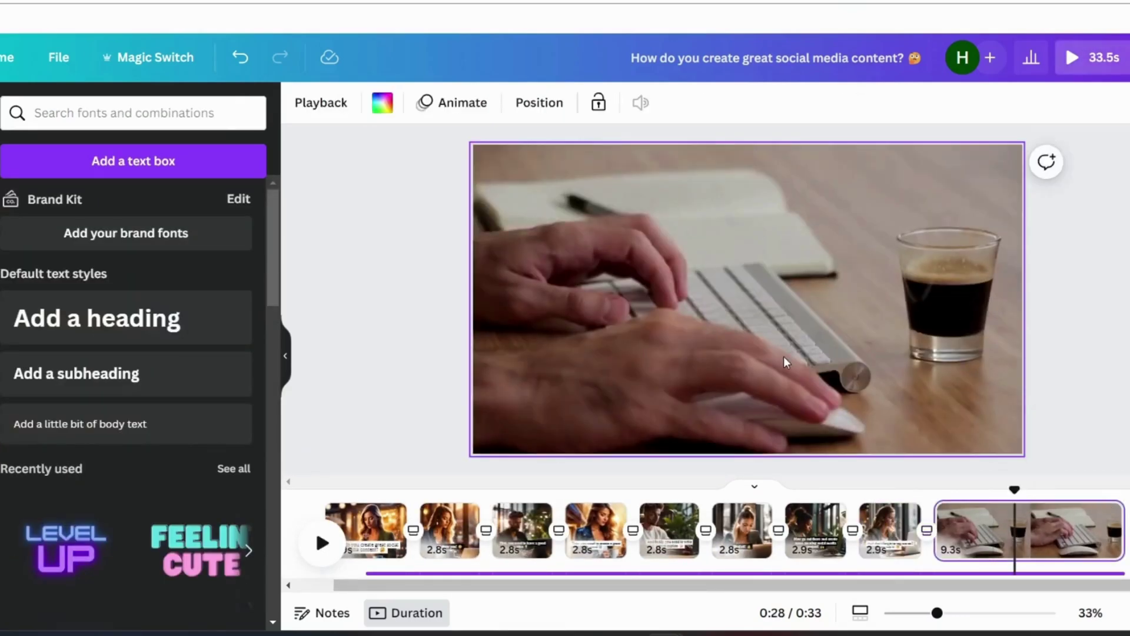
{"action": "key", "text": "ctrl+v"}
- Replace the pasted caption's text with "Add your own text as you see fit"
{"action": "left_click", "coordinate": [760, 389]}
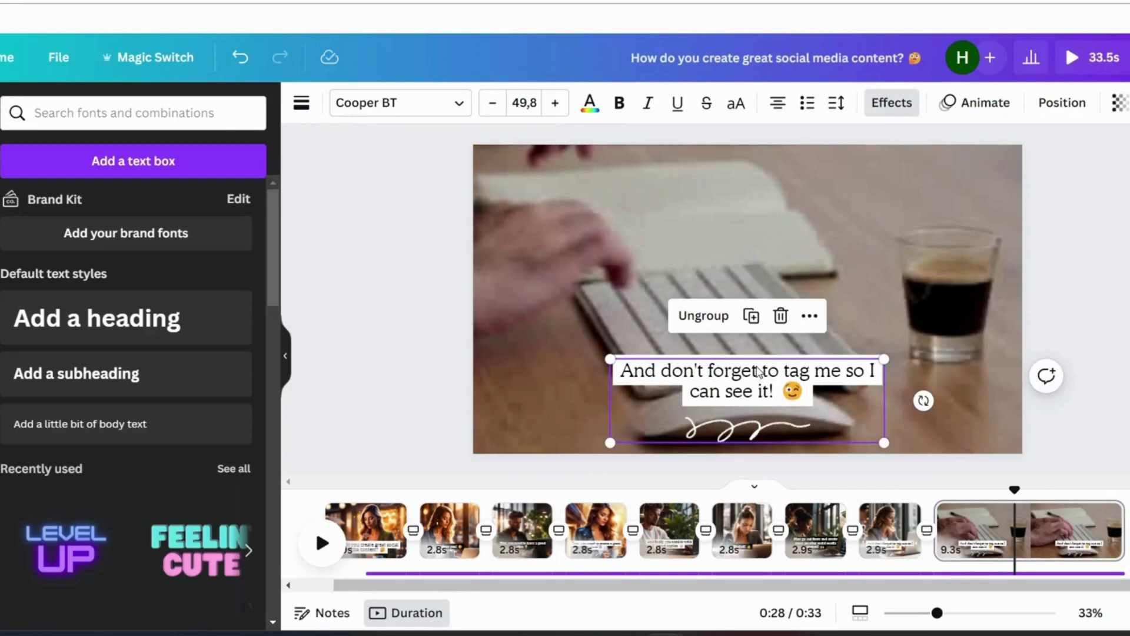
{"action": "double_click", "coordinate": [763, 388]}
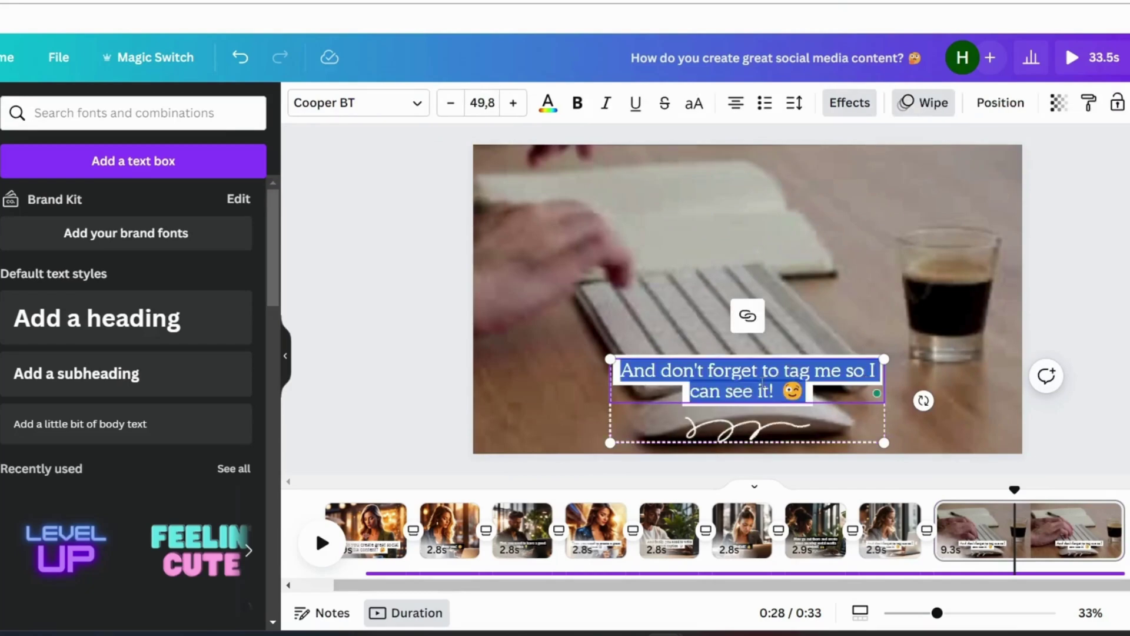
{"action": "type", "text": "Add your on"}
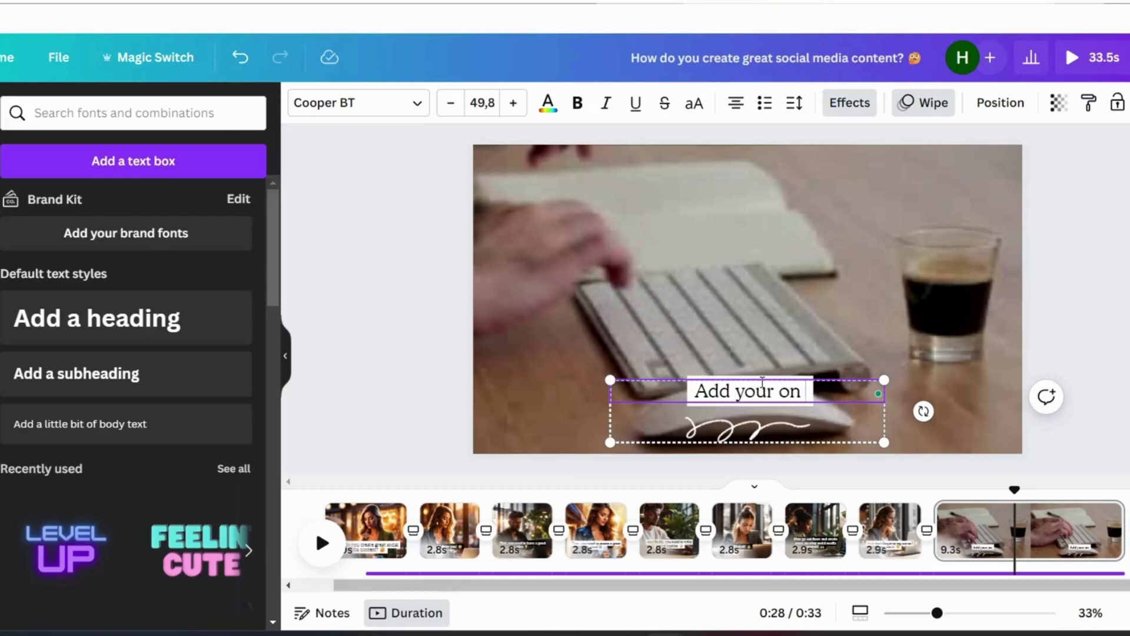
{"action": "key", "text": "BackSpace"}
{"action": "type", "text": "wn text"}
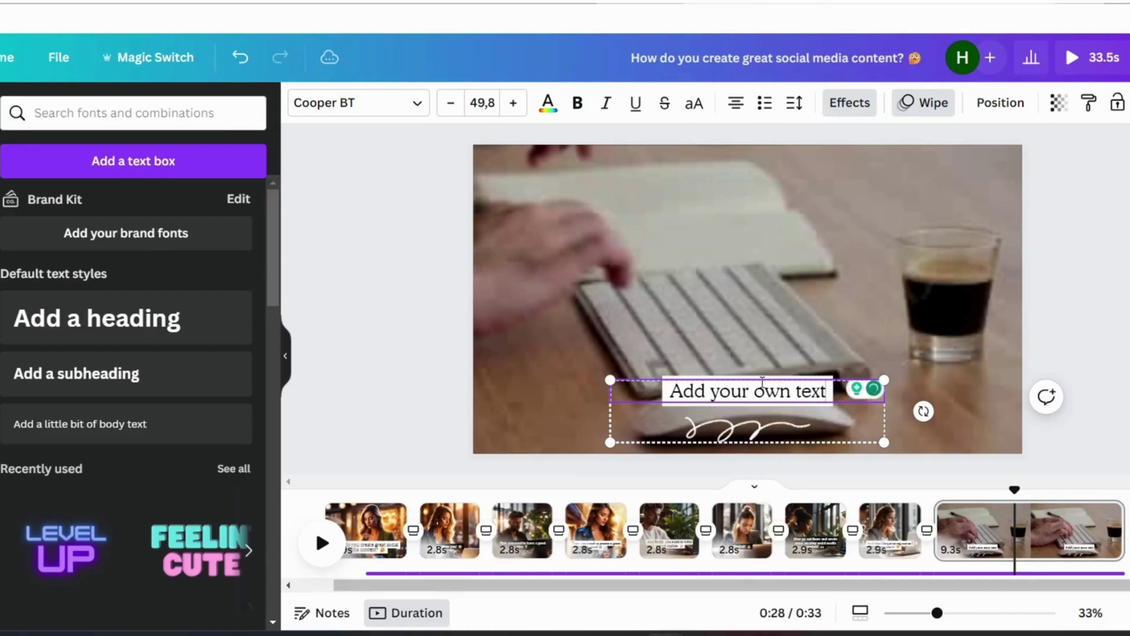
{"action": "type", "text": " as you s"}
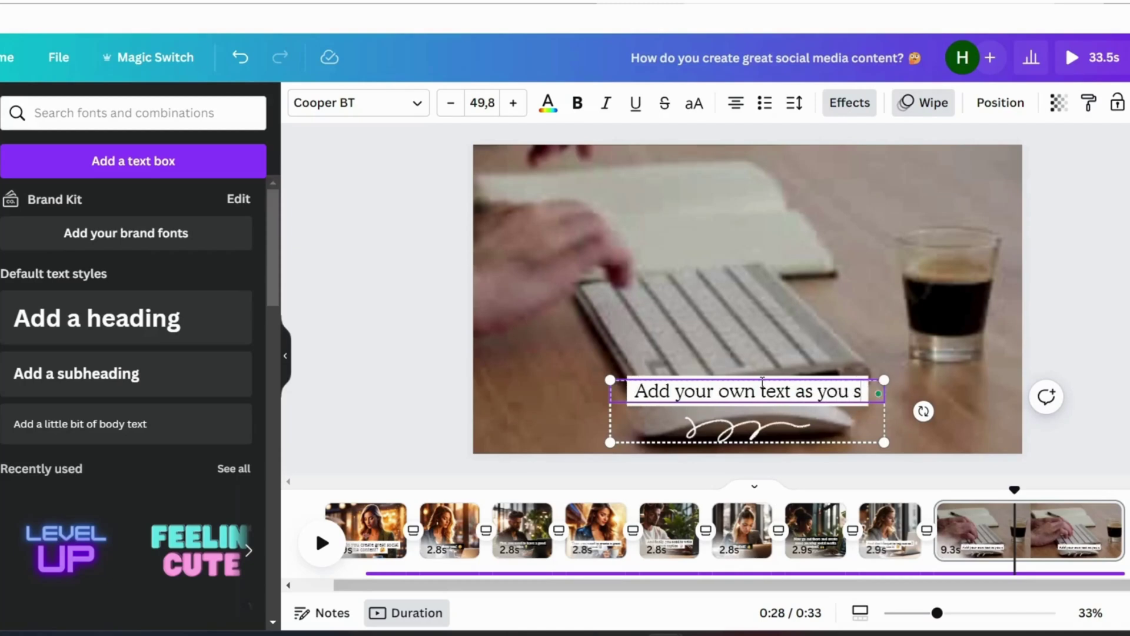
{"action": "type", "text": "ee fit"}
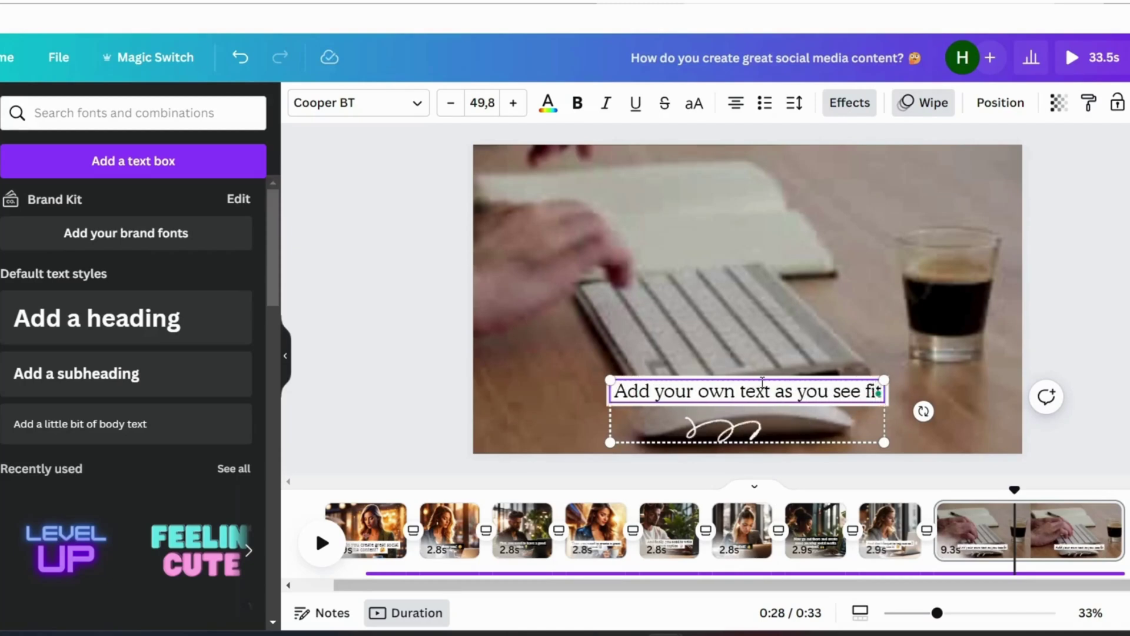
{"action": "left_click", "coordinate": [1048, 304]}
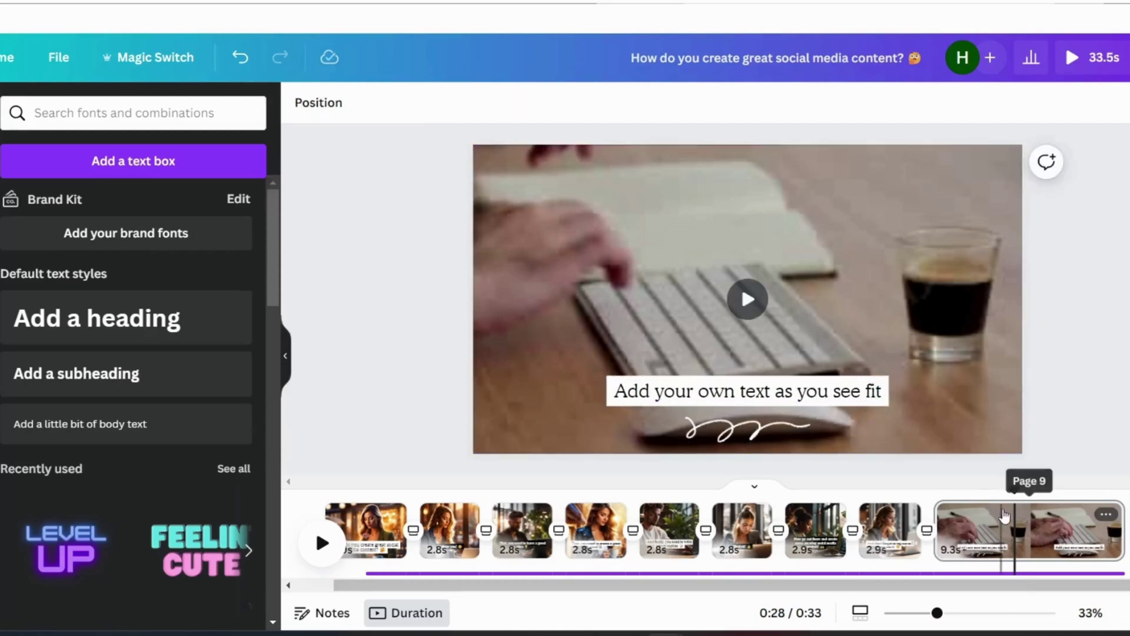
- Move the keyboard video page one position earlier and trim it to 6.2 seconds
{"action": "left_click", "coordinate": [955, 522]}
{"action": "left_click_drag", "start_coordinate": [956, 521], "coordinate": [942, 524]}
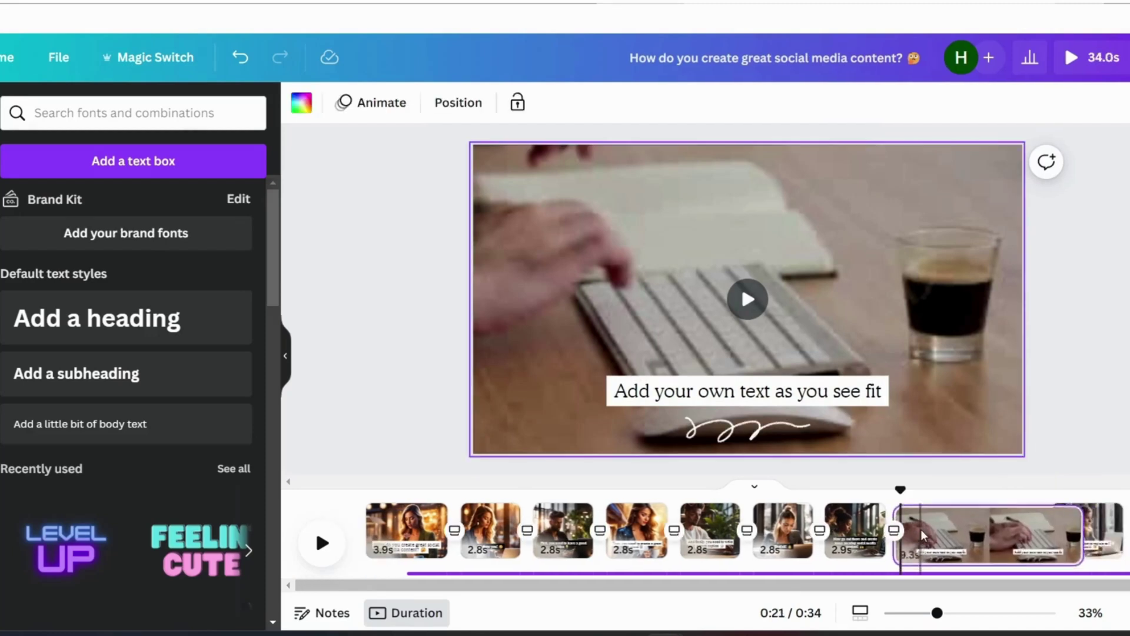
{"action": "left_click_drag", "start_coordinate": [1086, 530], "coordinate": [1015, 532]}
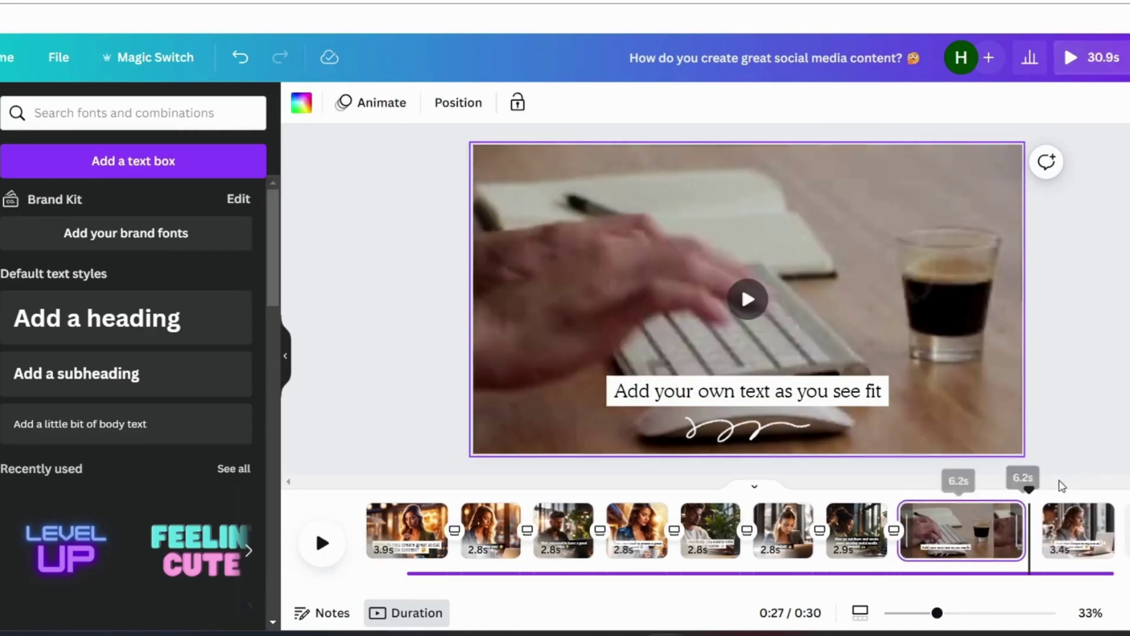
{"action": "left_click", "coordinate": [1110, 404]}
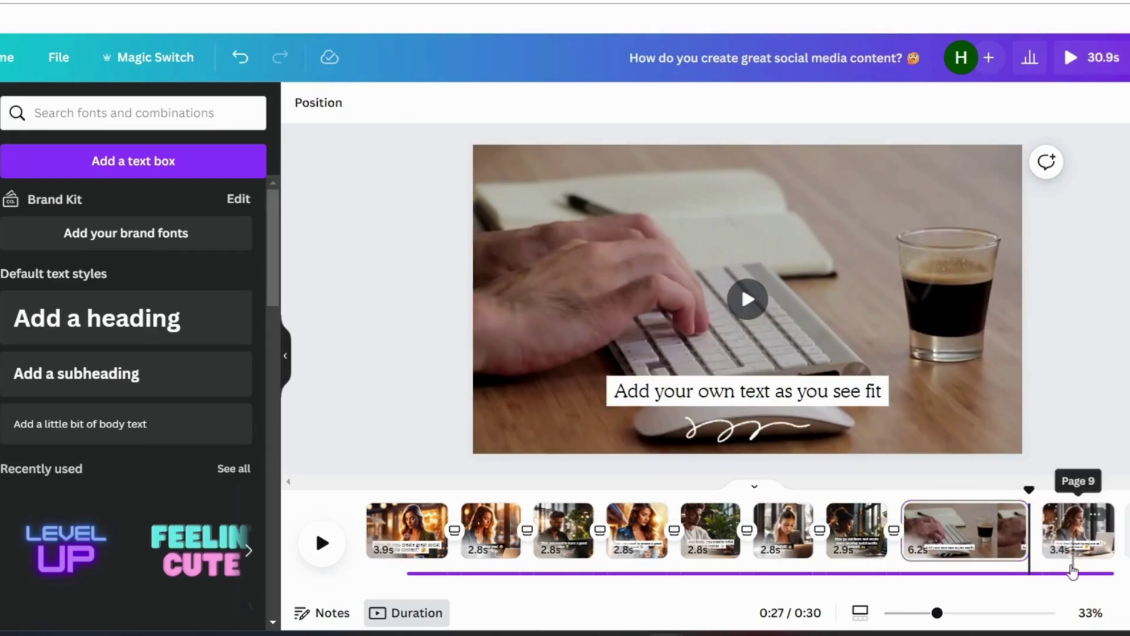
- Select the music track beneath the pages and slide it earlier along the timeline
{"action": "left_click", "coordinate": [1065, 574]}
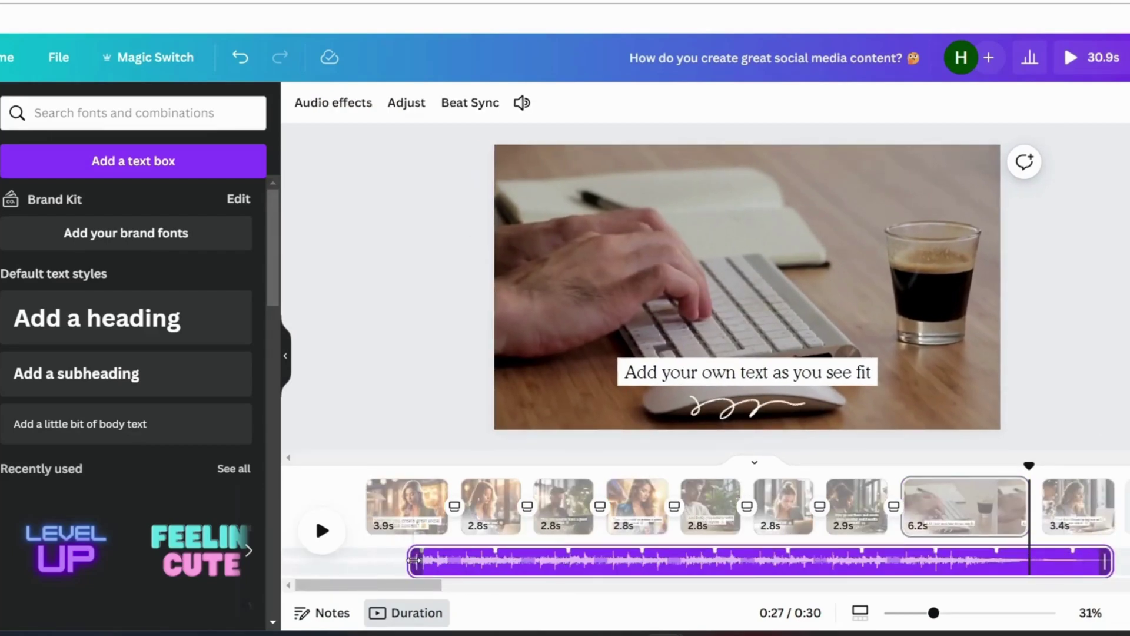
{"action": "left_click_drag", "start_coordinate": [774, 580], "coordinate": [658, 566]}
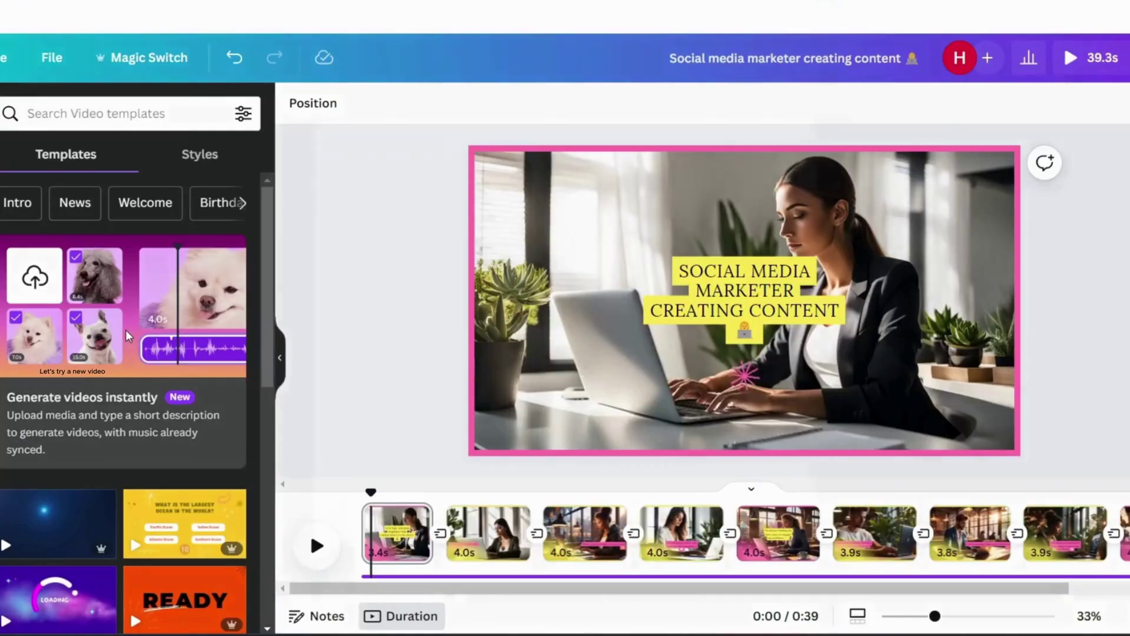
- Start a new instantly generated video and select the first seven laptop images for it
{"action": "left_click", "coordinate": [149, 335]}
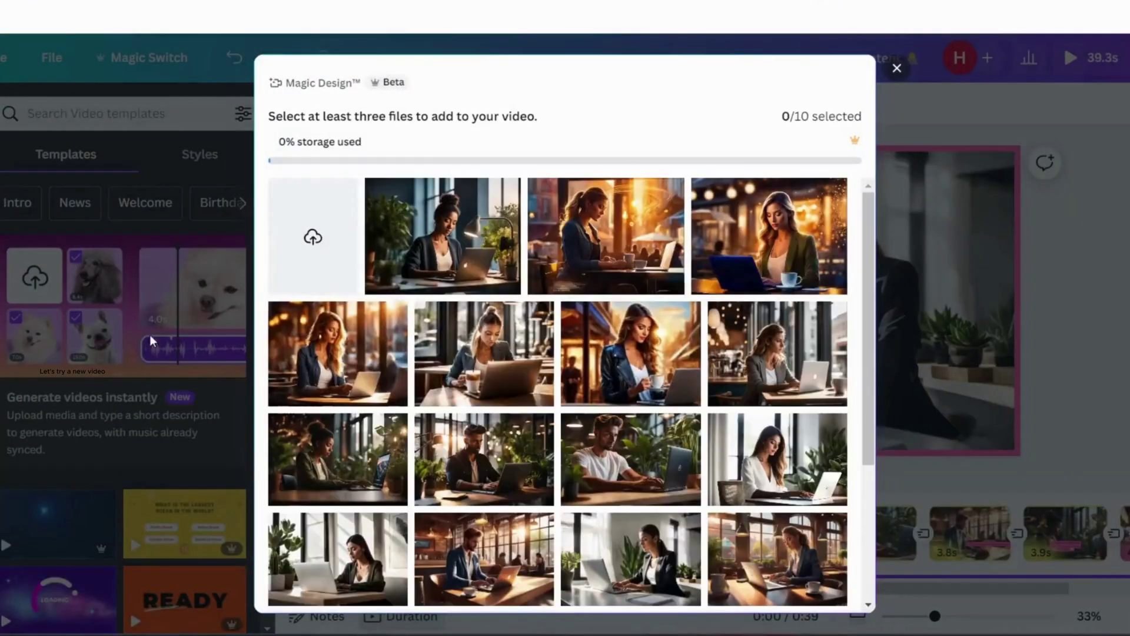
{"action": "left_click", "coordinate": [474, 276]}
{"action": "left_click", "coordinate": [589, 259]}
{"action": "left_click", "coordinate": [719, 258]}
{"action": "left_click", "coordinate": [742, 347]}
{"action": "left_click", "coordinate": [629, 344]}
{"action": "left_click", "coordinate": [524, 344]}
{"action": "left_click", "coordinate": [373, 347]}
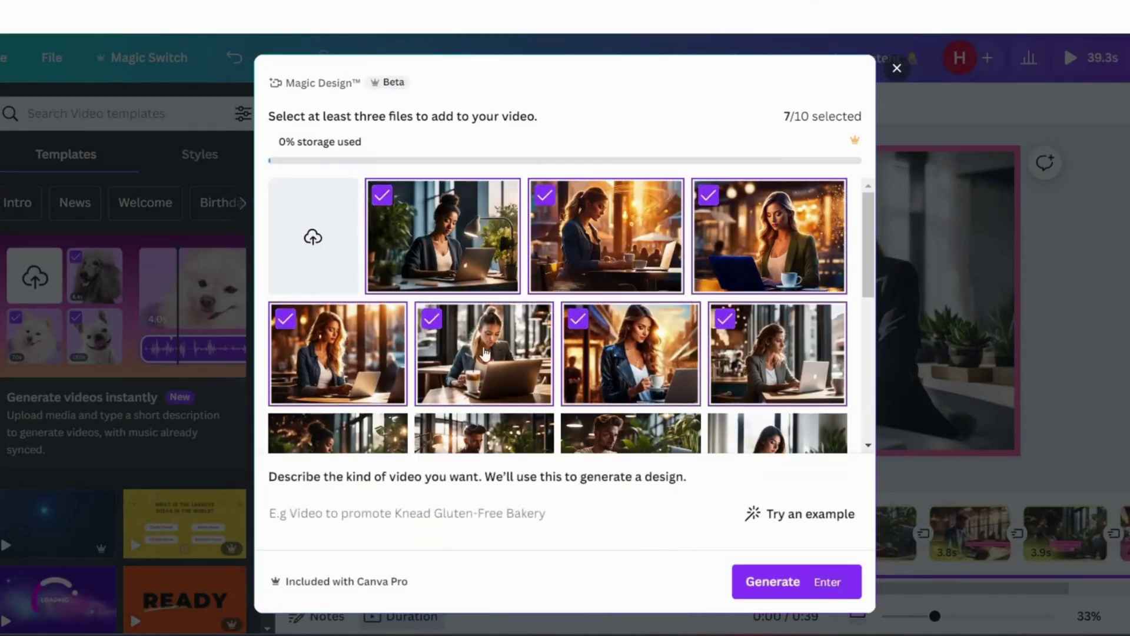
- Add the woman in white and the two men with laptops among the plants to the selection, reaching ten images
{"action": "scroll", "coordinate": [667, 353], "scroll_direction": "down", "scroll_amount": 3}
{"action": "left_click", "coordinate": [777, 321]}
{"action": "left_click", "coordinate": [618, 321]}
{"action": "left_click", "coordinate": [482, 317]}
{"action": "left_click", "coordinate": [384, 321]}
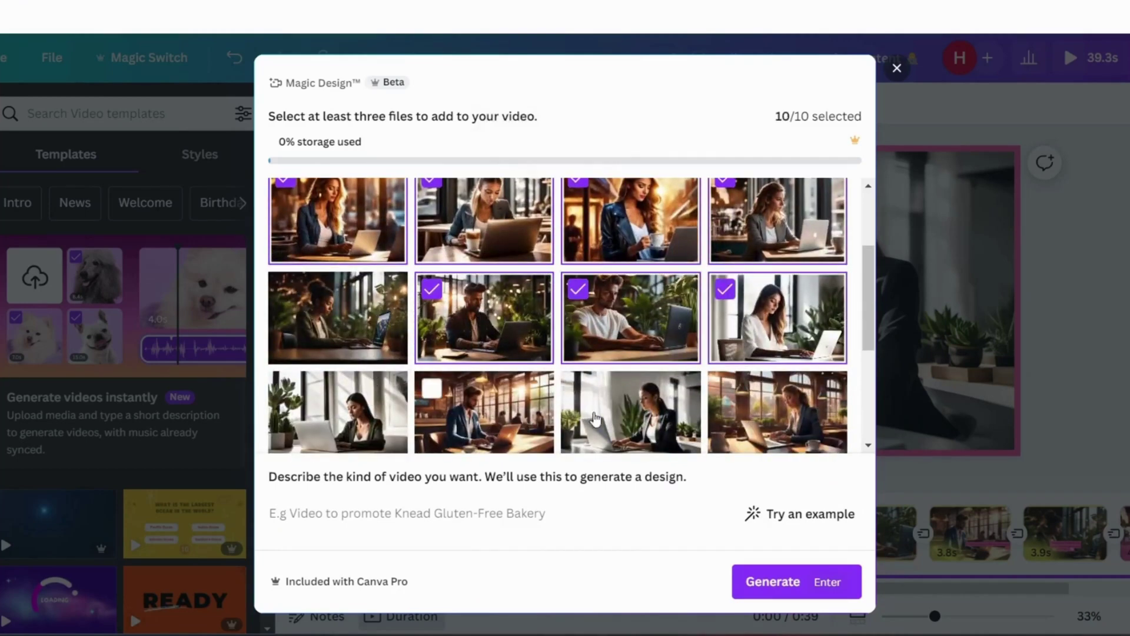
{"action": "left_click", "coordinate": [614, 412]}
{"action": "left_click", "coordinate": [582, 415]}
- Describe the video as "top social media marketing tips for instagram" and generate it from the ten selected images
{"action": "left_click", "coordinate": [489, 523]}
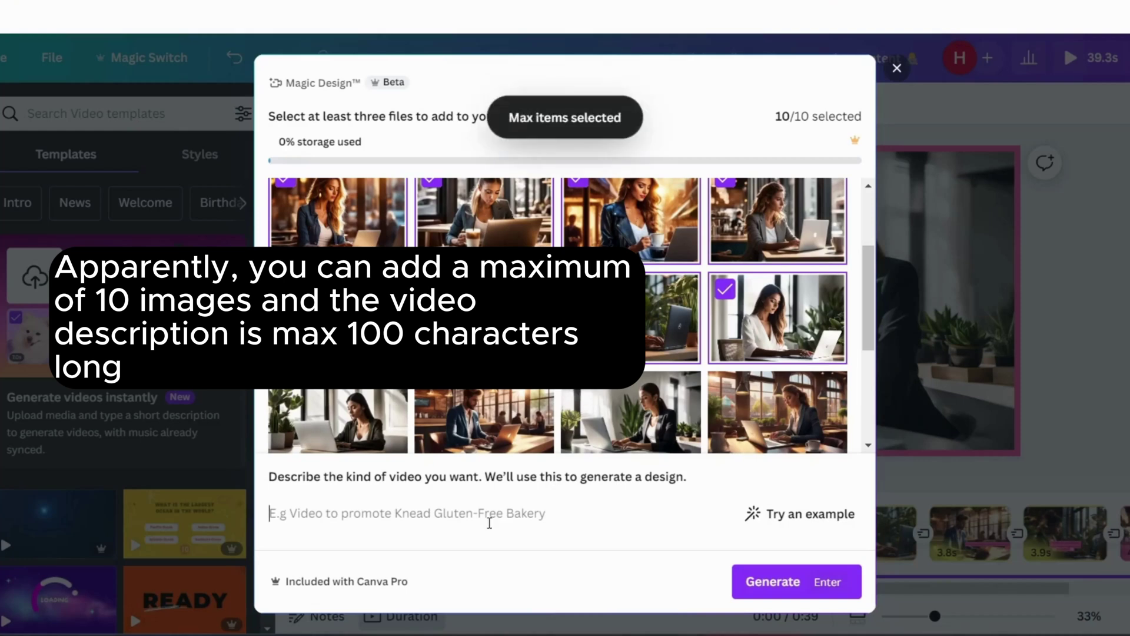
{"action": "key", "text": "ctrl+v"}
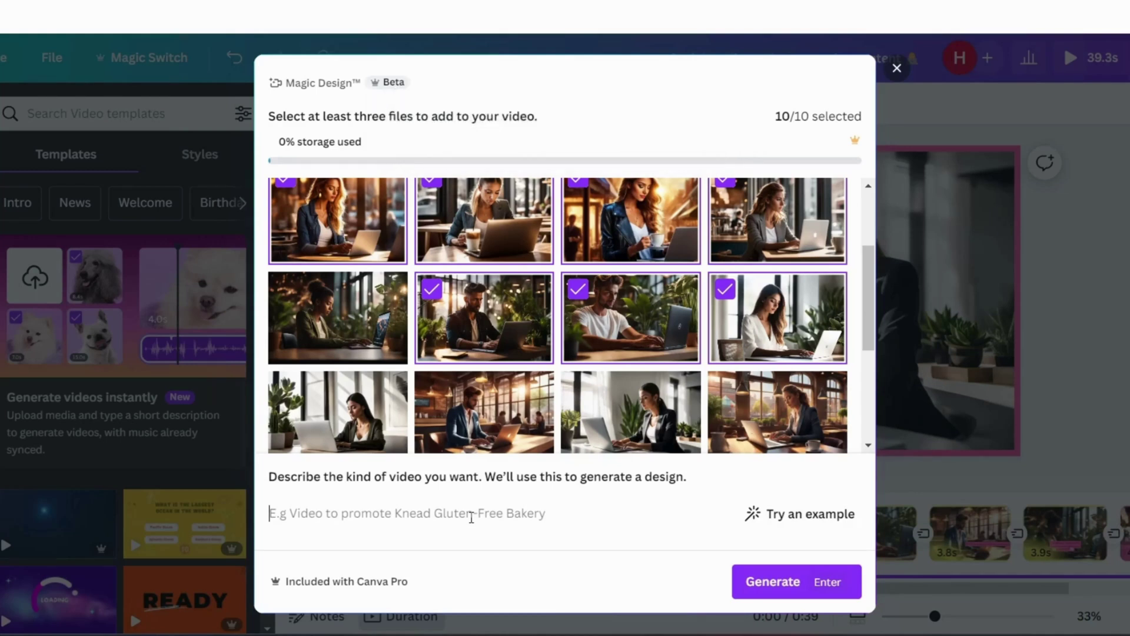
{"action": "type", "text": "top social media marke"}
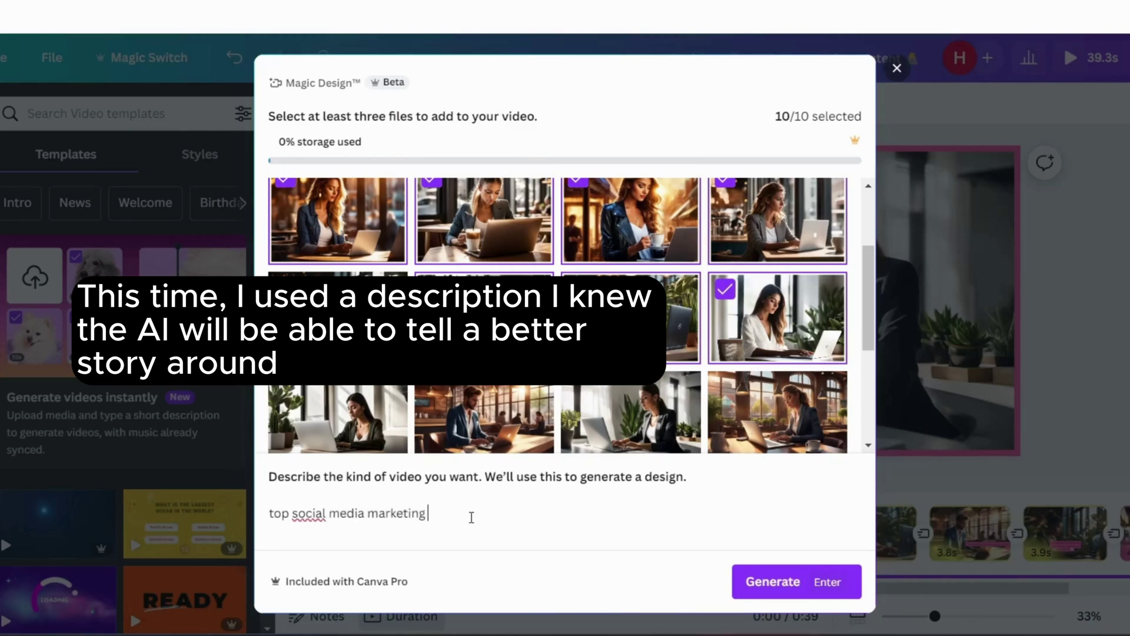
{"action": "type", "text": "tips for instagram"}
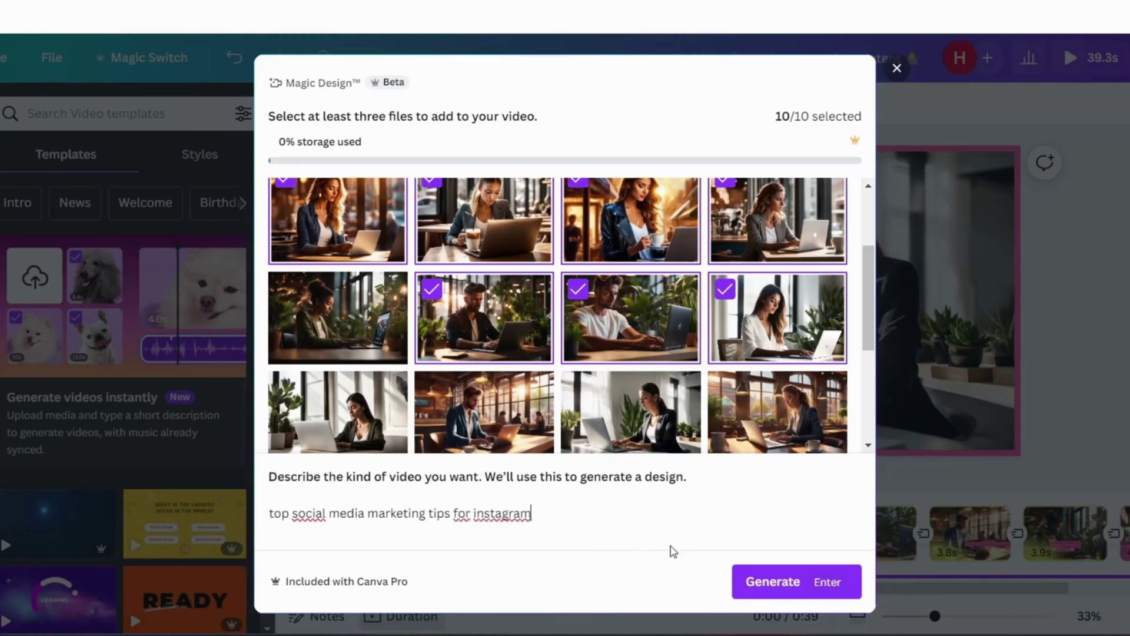
{"action": "left_click", "coordinate": [788, 581]}
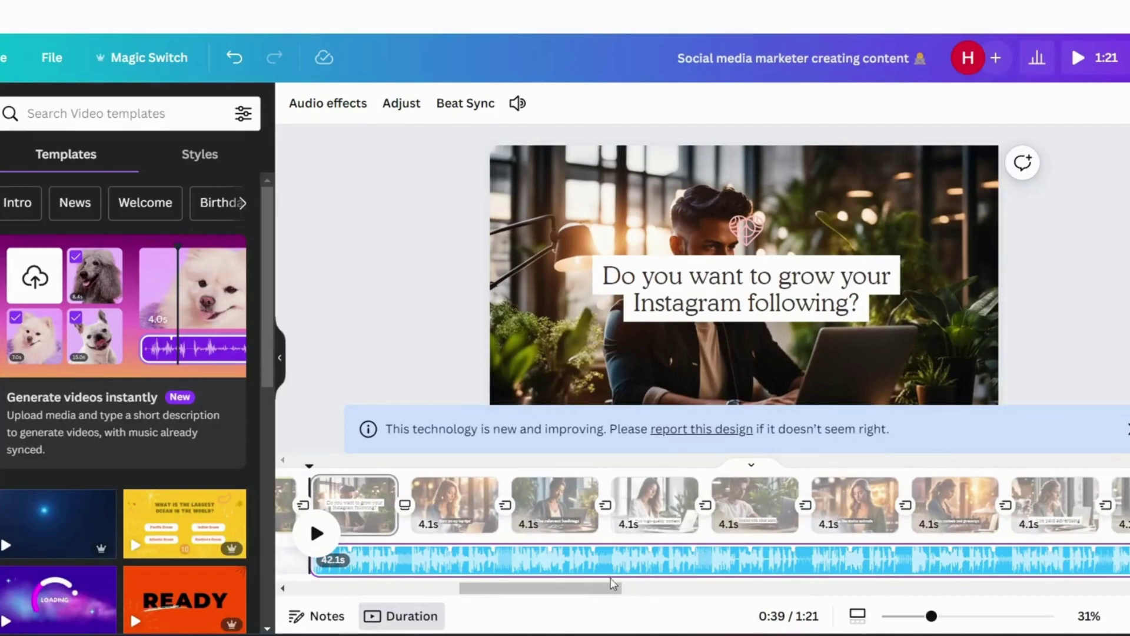
- Play the newly generated Instagram tips video from its opening question page through to the last page
{"action": "left_click_drag", "start_coordinate": [592, 587], "coordinate": [554, 587]}
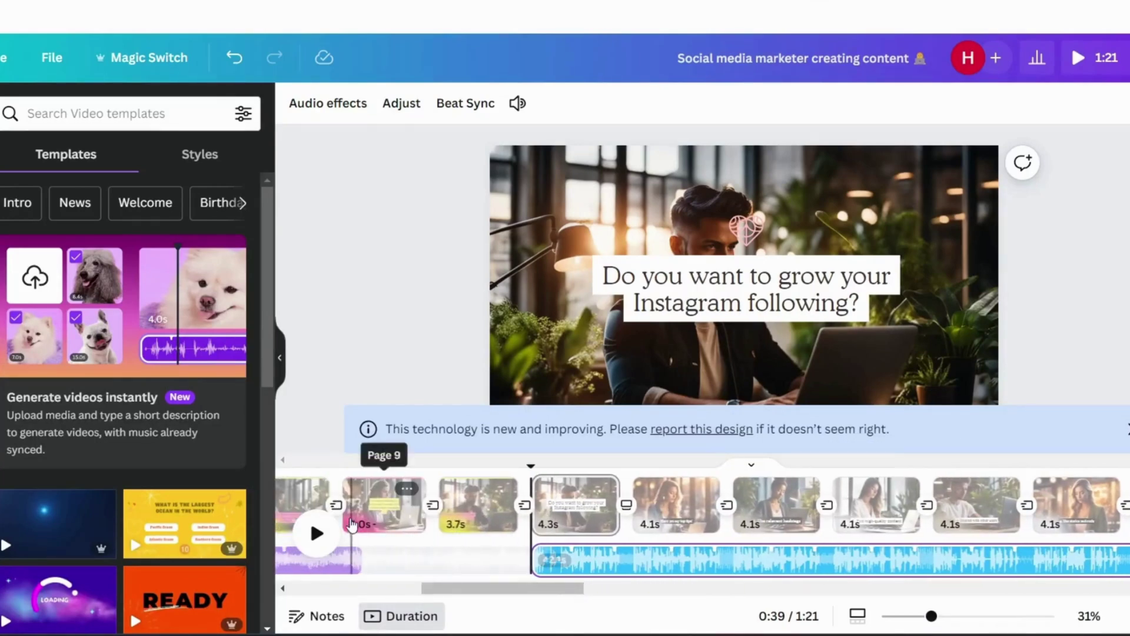
{"action": "left_click", "coordinate": [329, 530]}
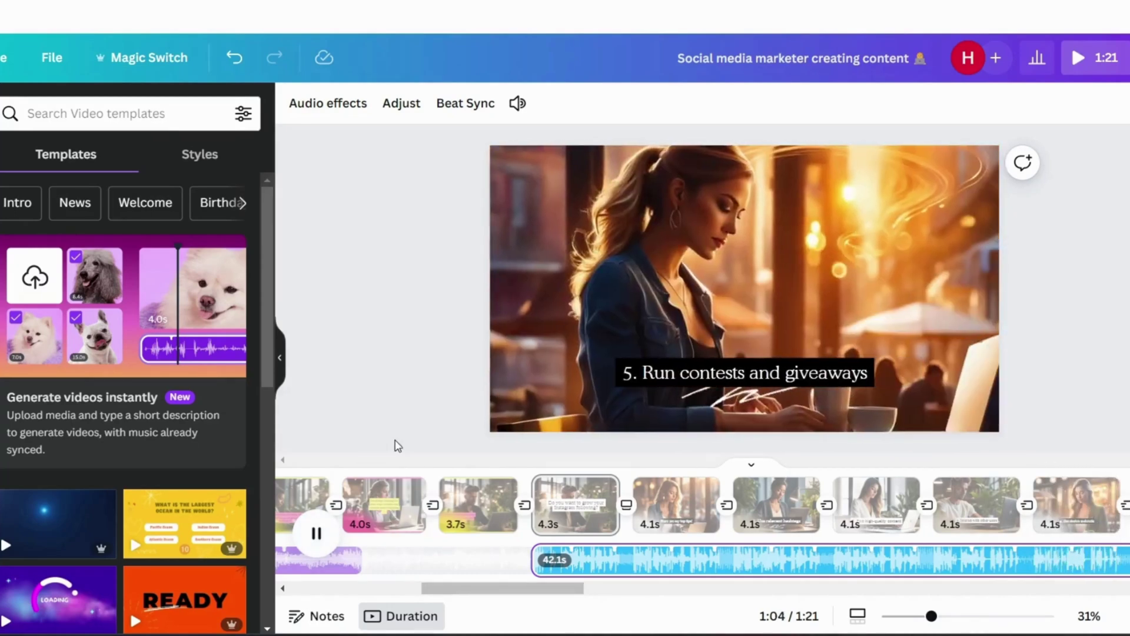
{"action": "left_click_drag", "start_coordinate": [469, 588], "coordinate": [566, 601]}
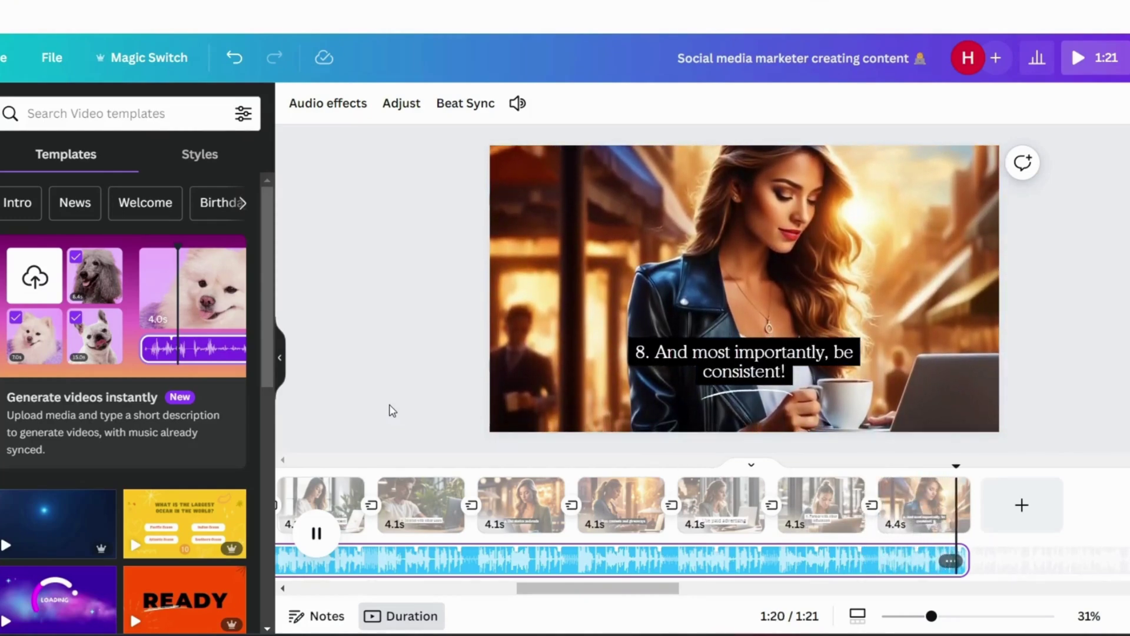
- Replace the caption wording after the number on the "6. Use paid advertising" page with "Pay attention to your hook"
{"action": "left_click", "coordinate": [704, 514]}
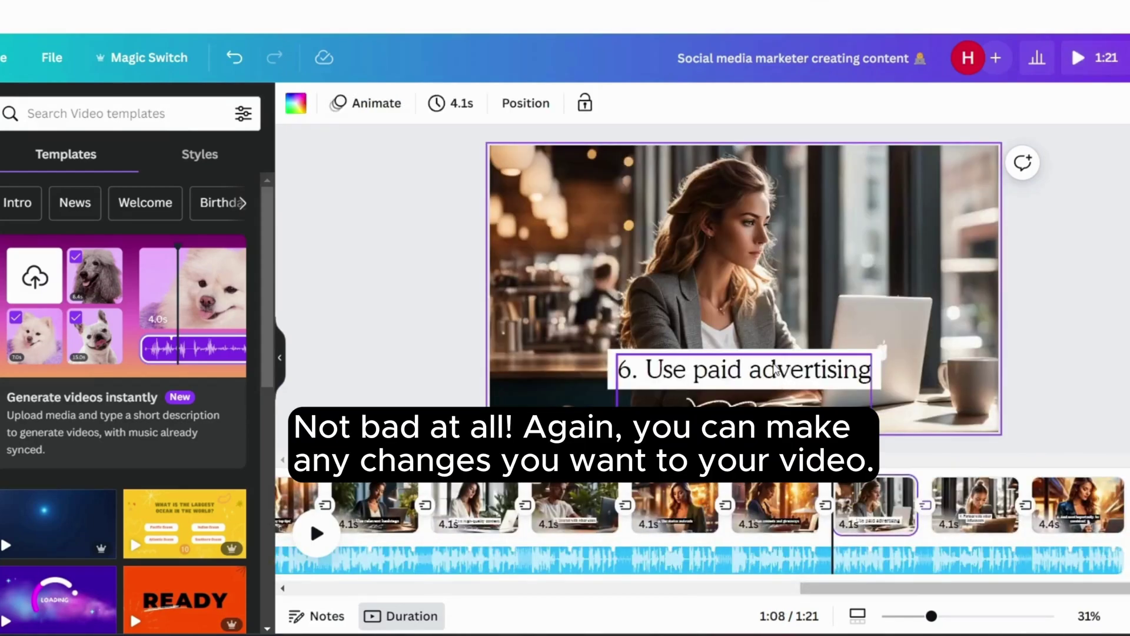
{"action": "left_click", "coordinate": [771, 368]}
{"action": "double_click", "coordinate": [774, 365]}
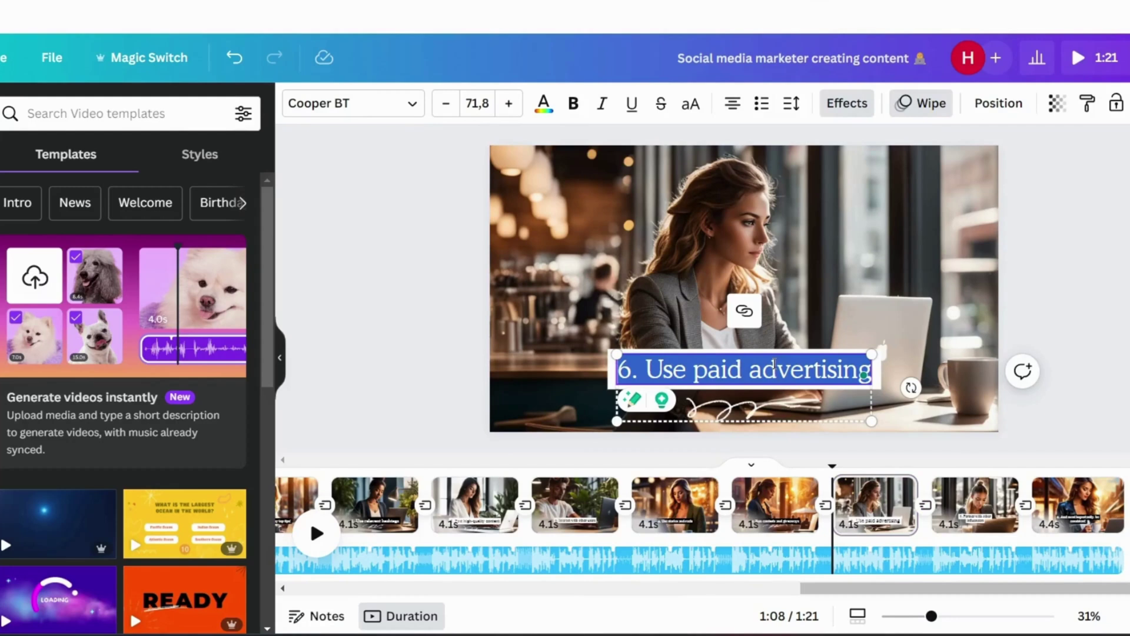
{"action": "left_click_drag", "start_coordinate": [647, 371], "coordinate": [872, 371]}
{"action": "type", "text": "Pay"}
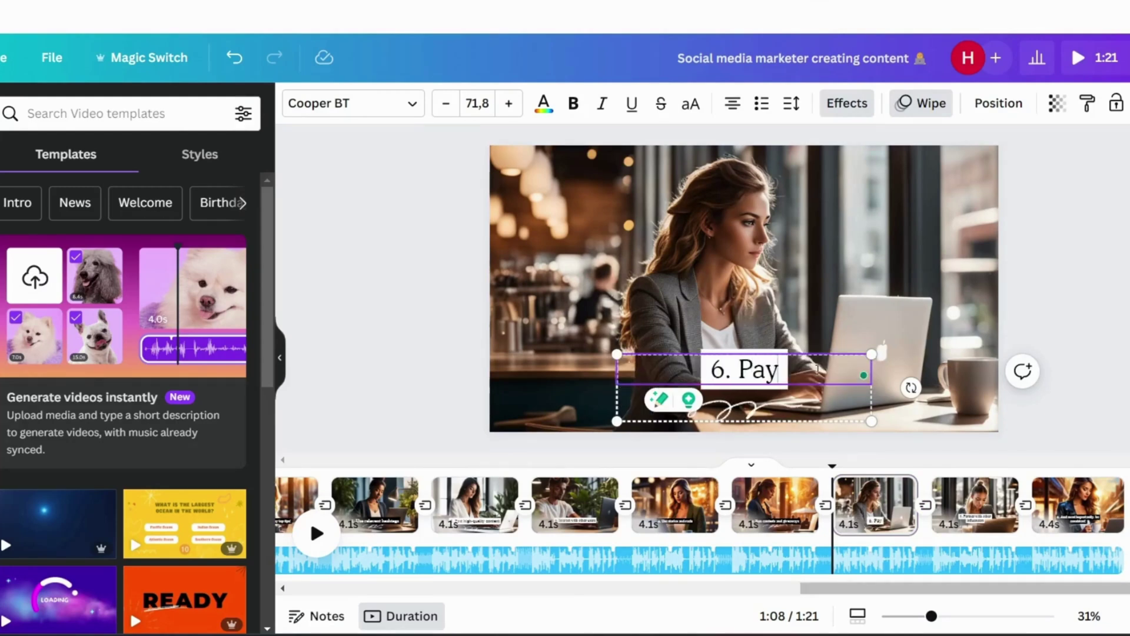
{"action": "type", "text": " atten"}
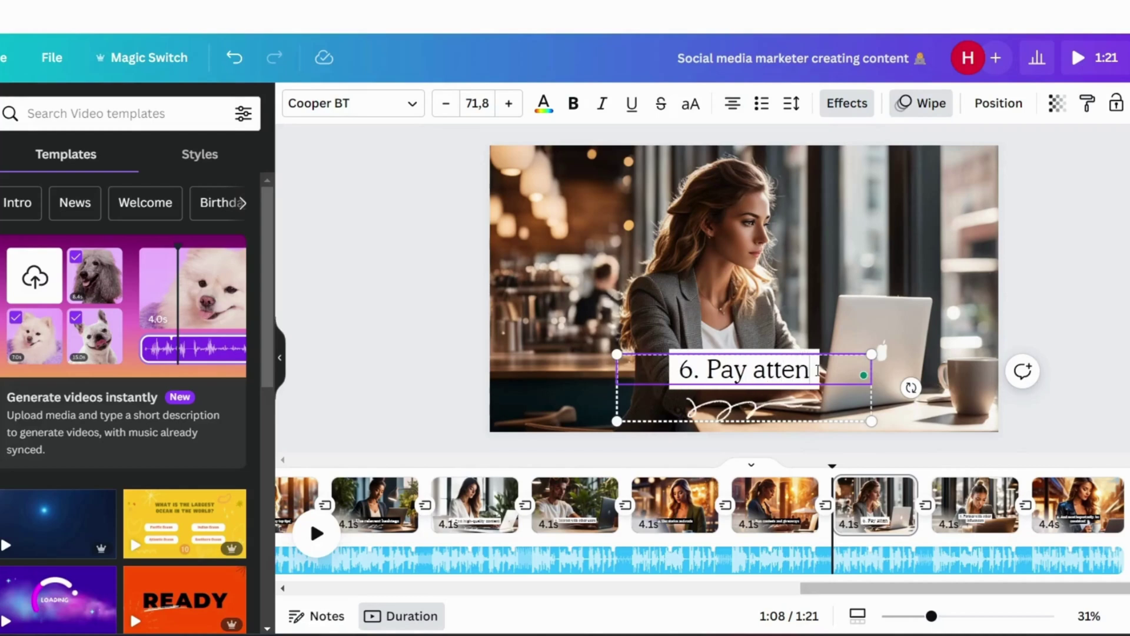
{"action": "type", "text": "tion to your hook"}
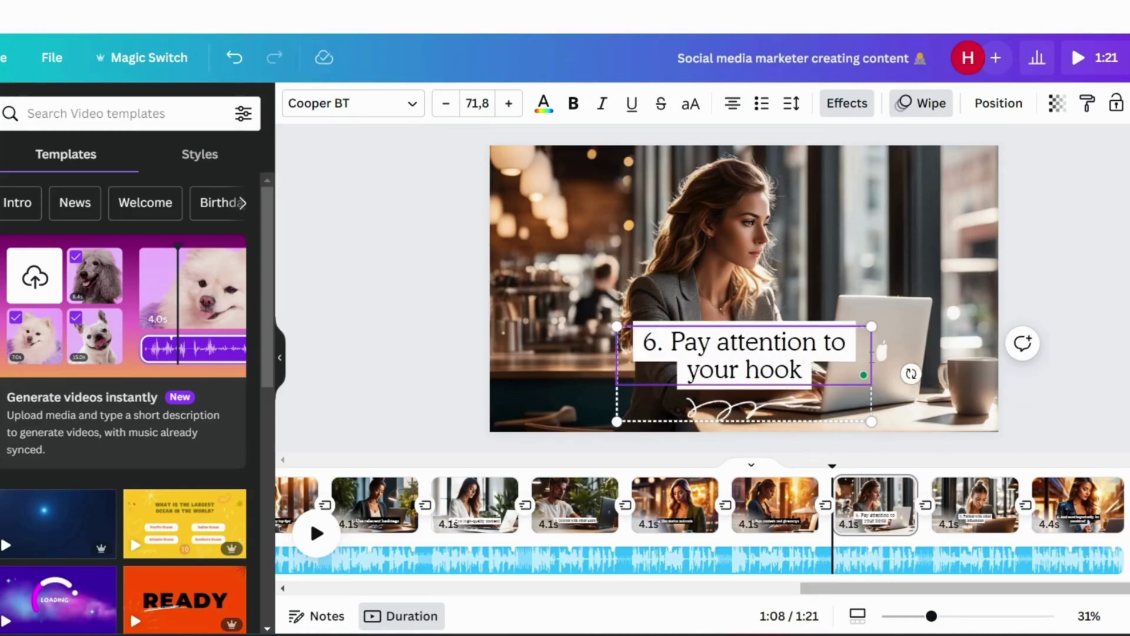
{"action": "key", "text": "Escape"}
{"action": "key", "text": "Escape"}
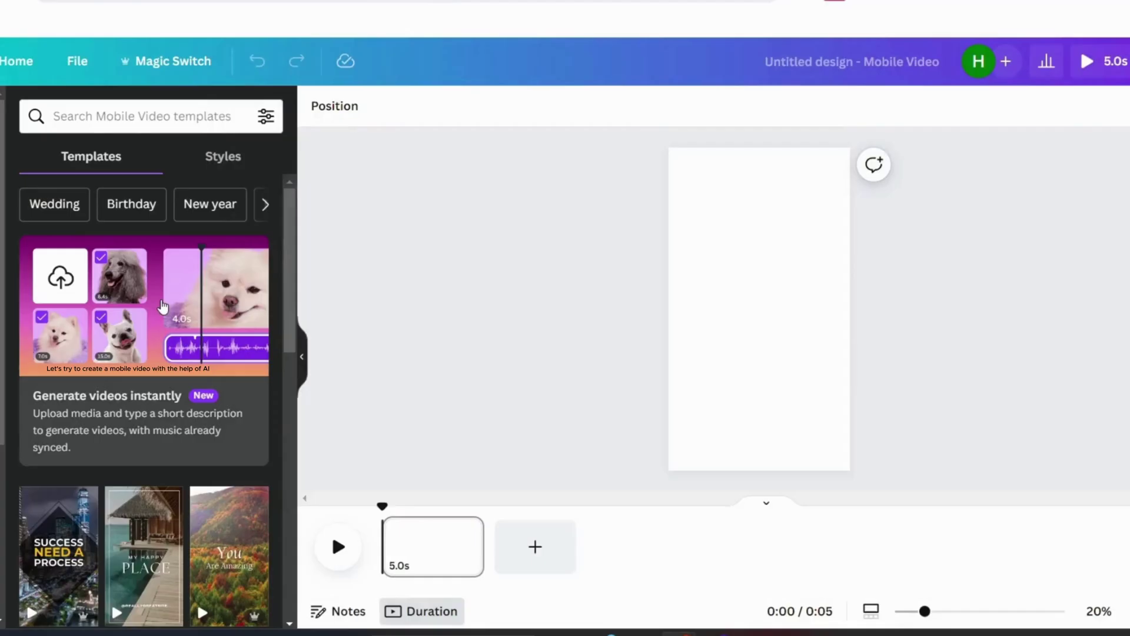
- Start an instantly generated video in the blank mobile design and select the first three images plus the last three of the second row
{"action": "left_click", "coordinate": [161, 299]}
{"action": "left_click", "coordinate": [462, 237]}
{"action": "left_click", "coordinate": [622, 236]}
{"action": "left_click", "coordinate": [784, 237]}
{"action": "left_click", "coordinate": [792, 352]}
{"action": "left_click", "coordinate": [659, 349]}
{"action": "left_click", "coordinate": [507, 352]}
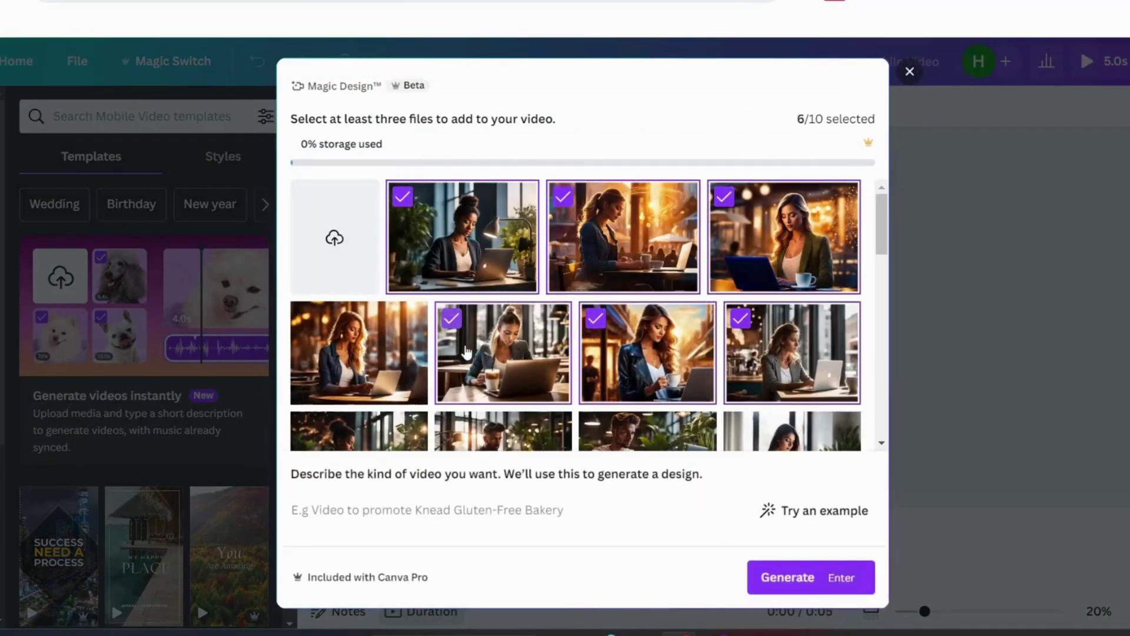
- Add the remaining second-row café image and the three dark images of people with laptops among plants, reaching ten selected images
{"action": "left_click", "coordinate": [397, 352]}
{"action": "scroll", "coordinate": [398, 352], "scroll_direction": "down", "scroll_amount": 2}
{"action": "left_click", "coordinate": [398, 348]}
{"action": "left_click", "coordinate": [506, 348]}
{"action": "left_click", "coordinate": [688, 346]}
{"action": "left_click", "coordinate": [792, 348]}
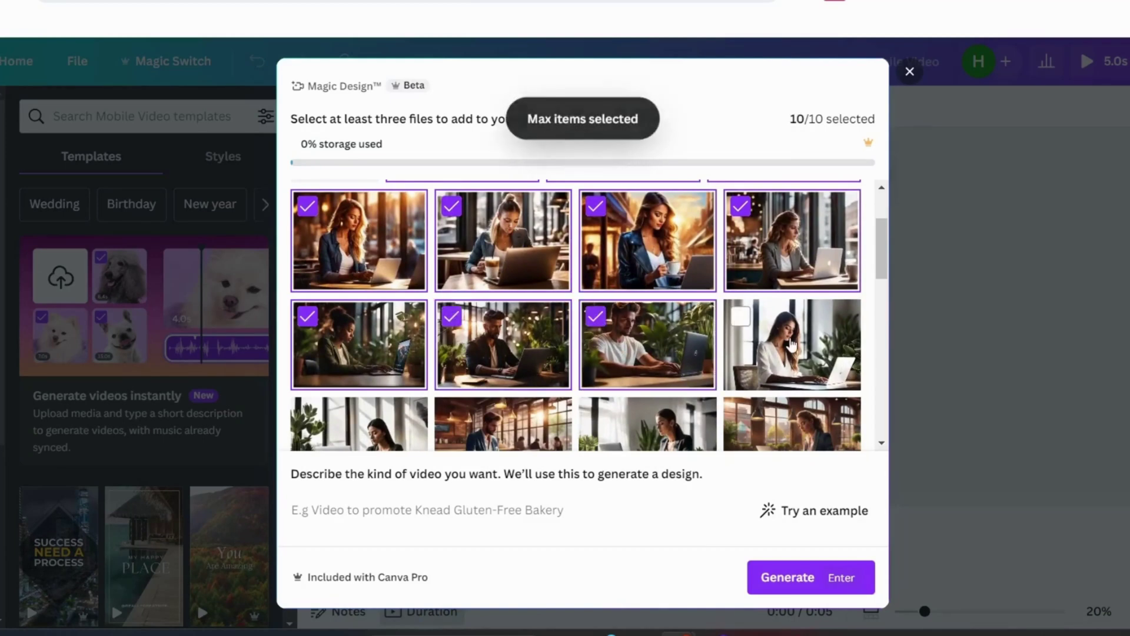
- Describe the mobile video as "top social media marketing tips to grow" and generate it
{"action": "left_click", "coordinate": [486, 517]}
{"action": "type", "text": "top social media ma"}
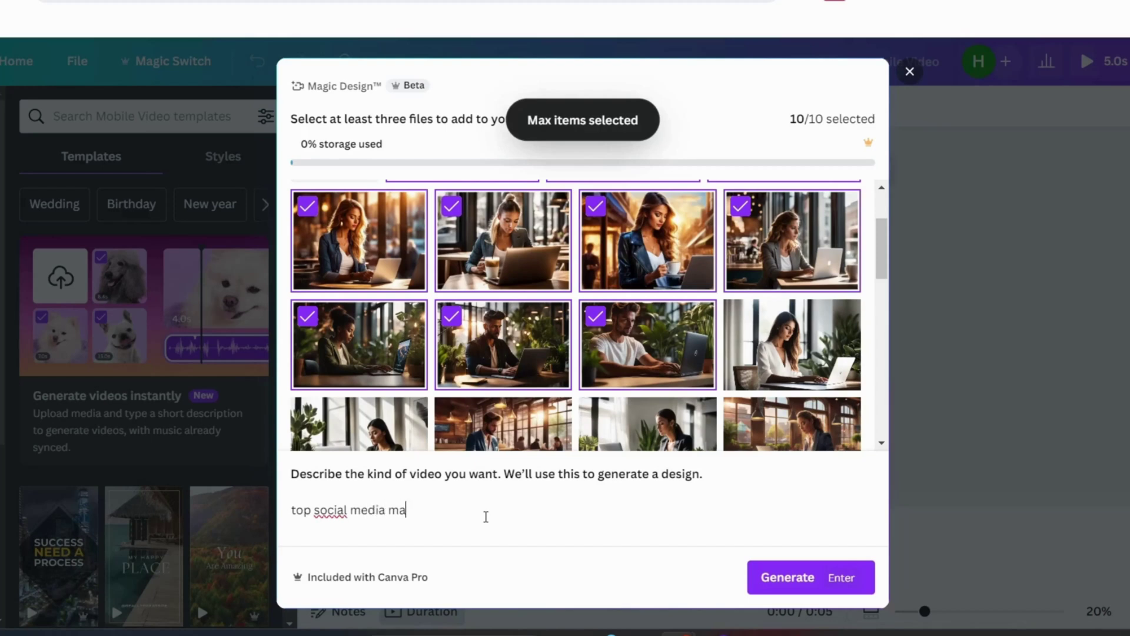
{"action": "type", "text": "rketing tips to grow"}
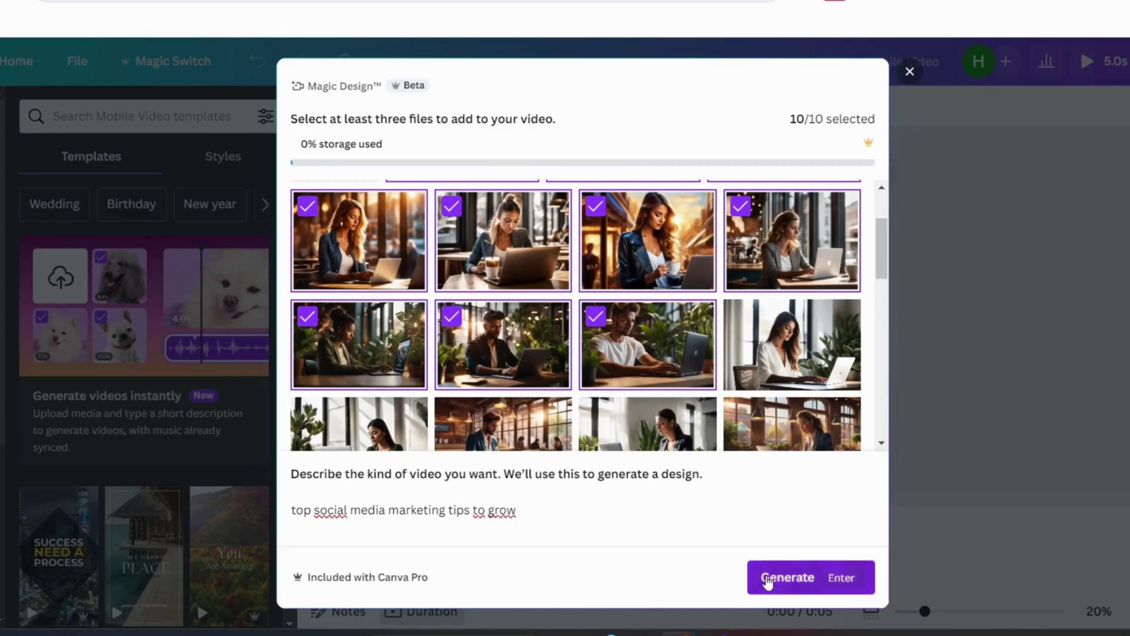
{"action": "left_click", "coordinate": [767, 578]}
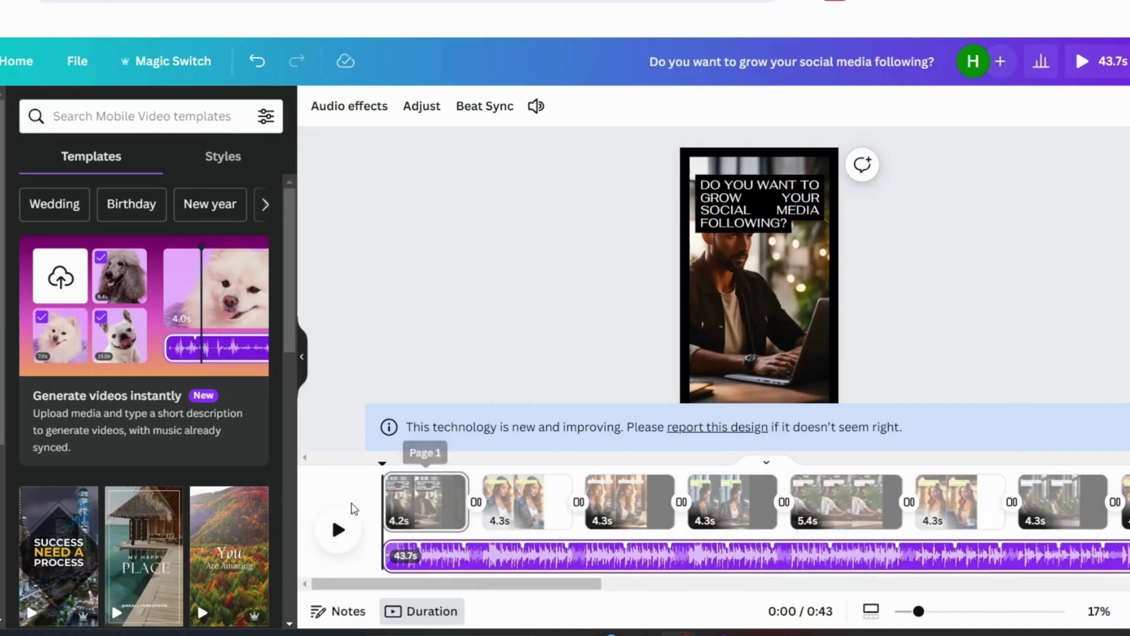
- Play the generated mobile video through to its last page and return to the start of the timeline
{"action": "left_click", "coordinate": [339, 530]}
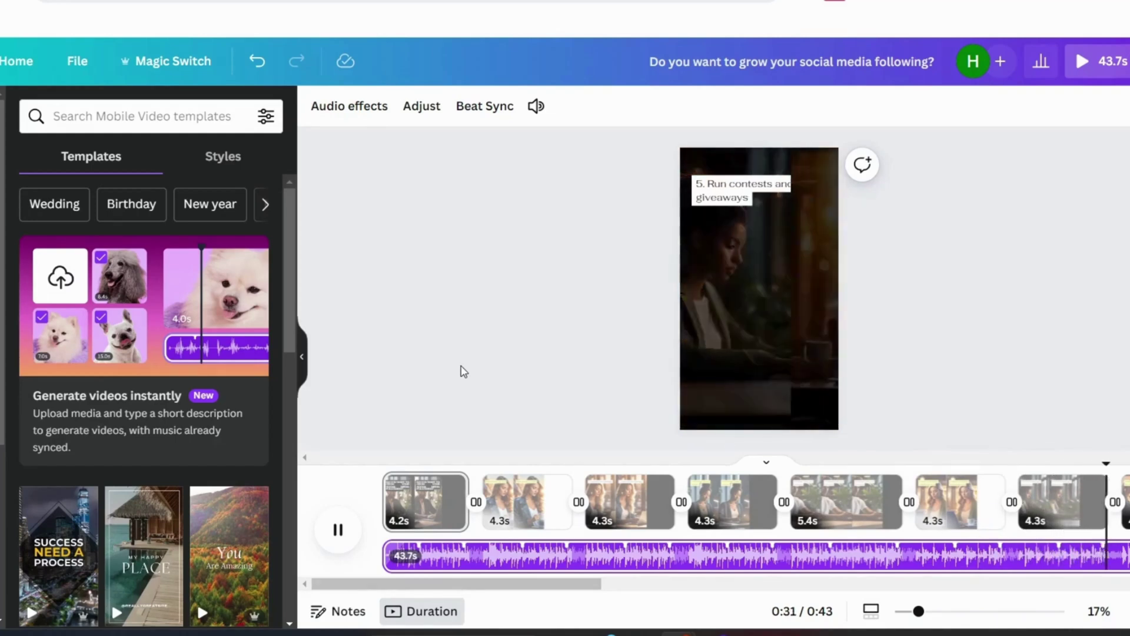
{"action": "left_click_drag", "start_coordinate": [484, 584], "coordinate": [612, 579]}
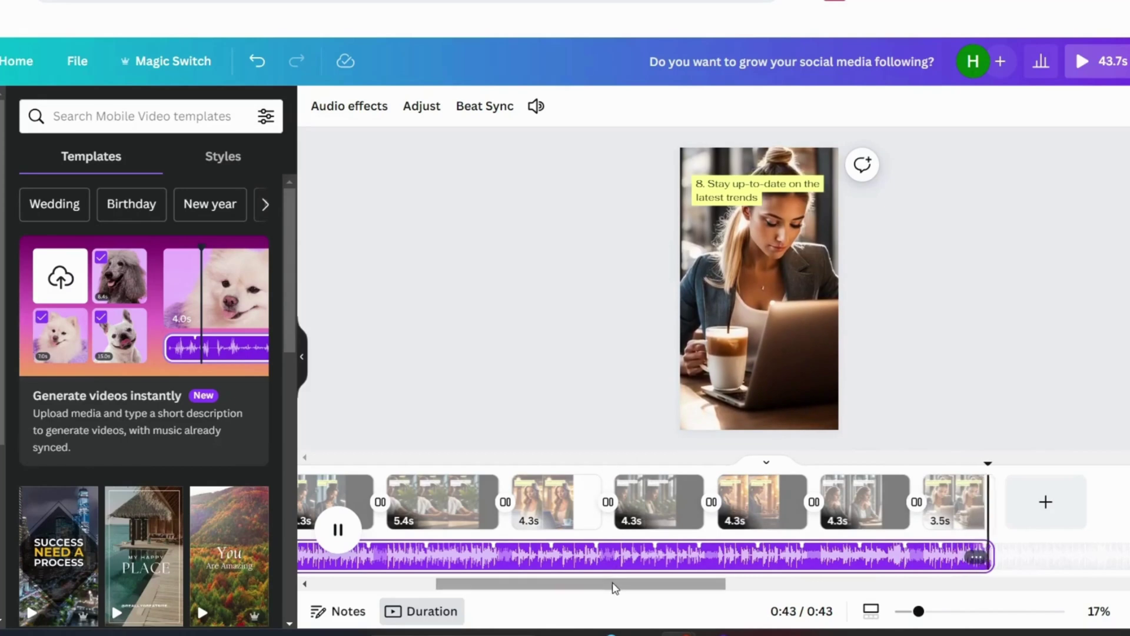
{"action": "left_click_drag", "start_coordinate": [612, 589], "coordinate": [489, 587]}
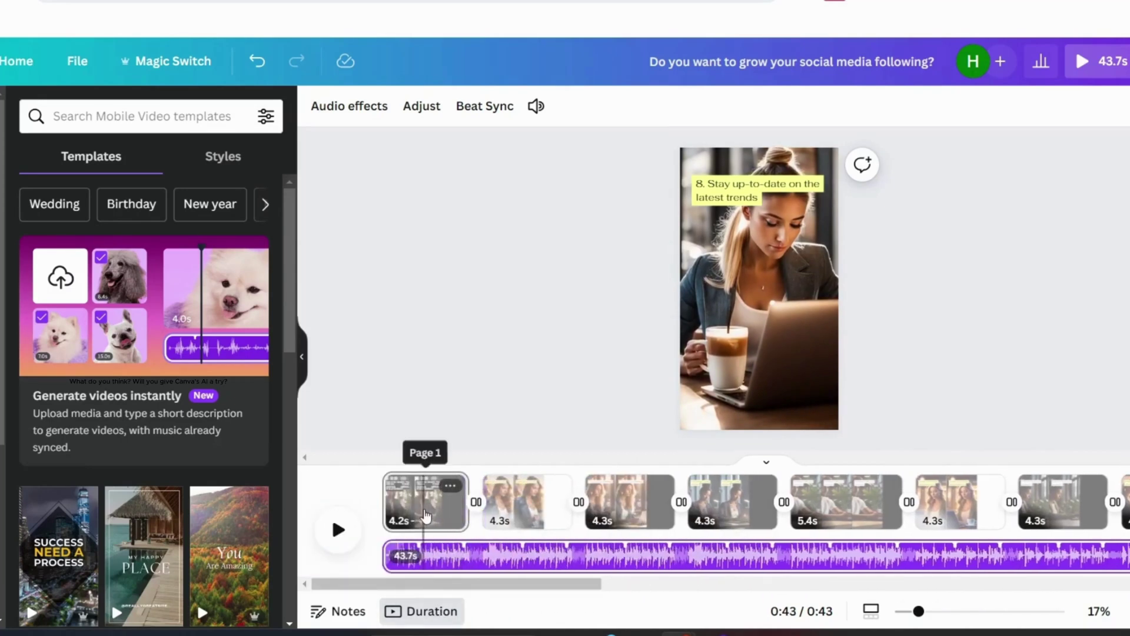
- Move the "Do you want to grow your social media following?" caption on the first page down below the man's face
{"action": "left_click", "coordinate": [425, 501]}
{"action": "left_click", "coordinate": [725, 221]}
{"action": "left_click_drag", "start_coordinate": [725, 238], "coordinate": [719, 368]}
{"action": "left_click", "coordinate": [926, 366]}
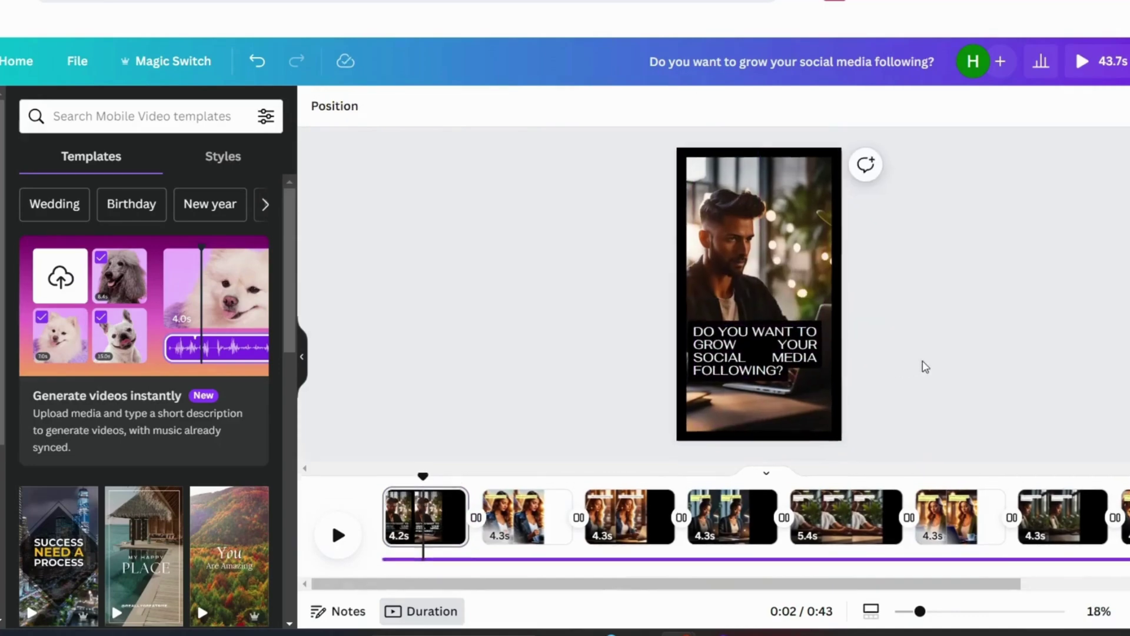